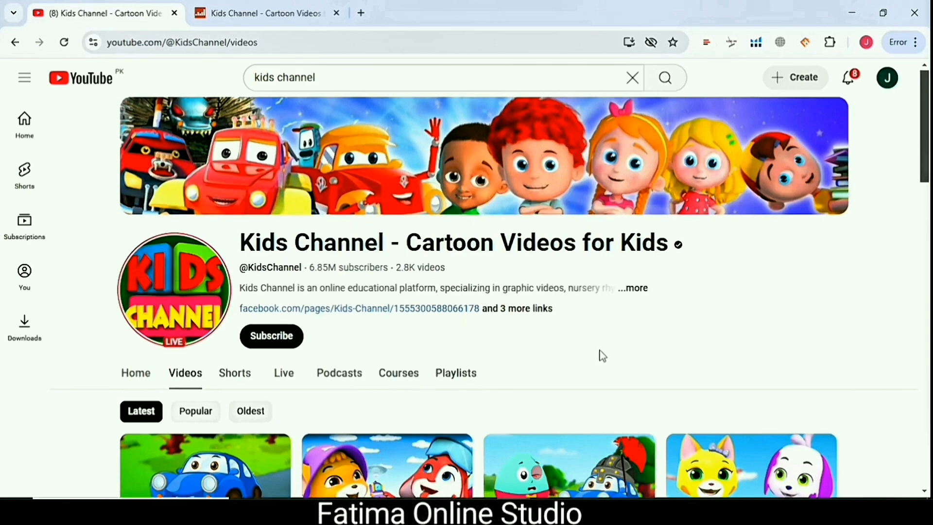
# Sort the Kids Channel videos by Popular and look over their titles, thumbnails and view counts
pyautogui.click(184, 412)
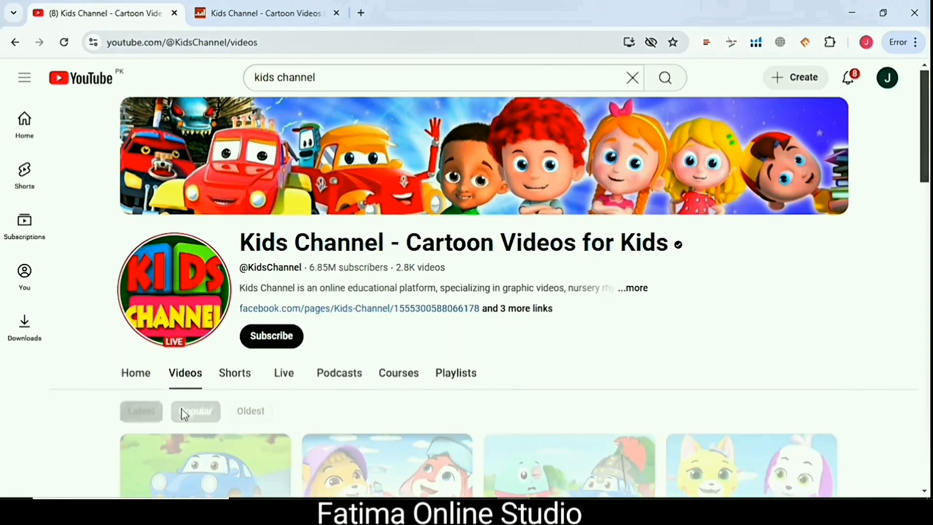
pyautogui.scroll(-4, 413, 365)
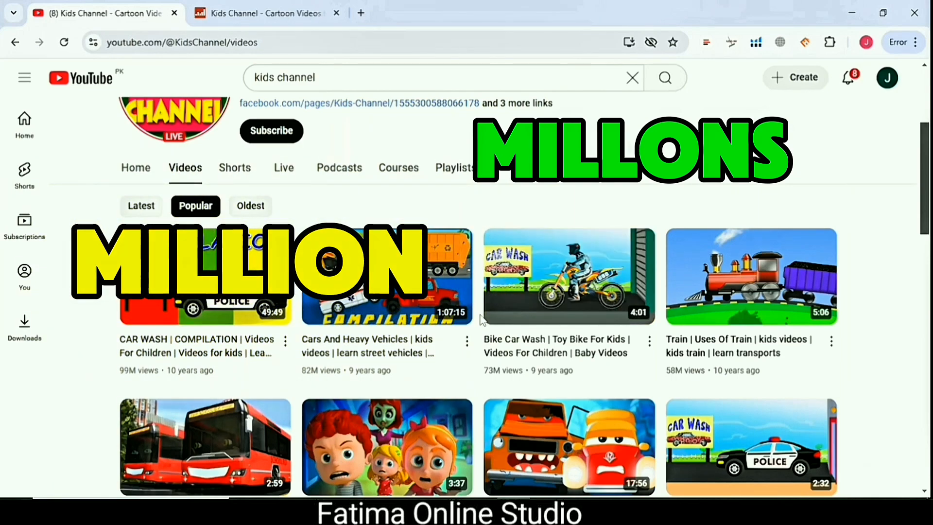
pyautogui.scroll(-1, 447, 324)
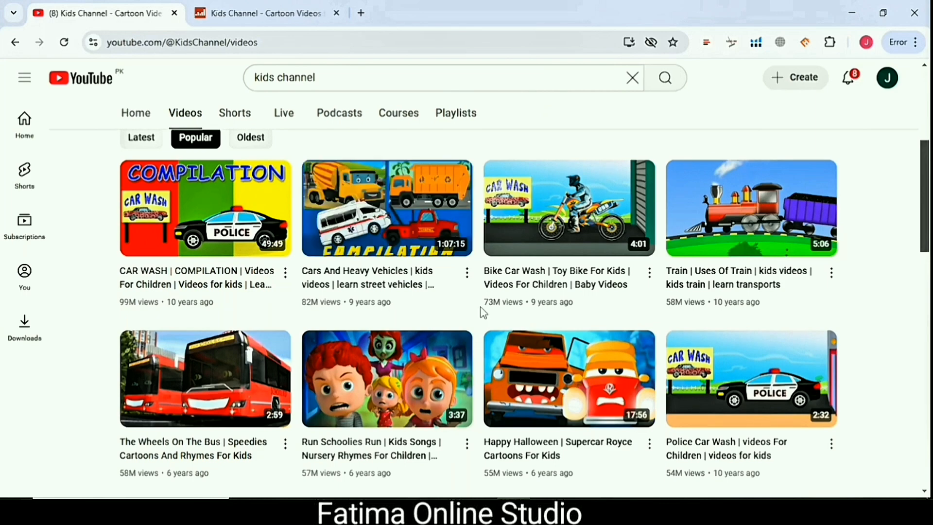
pyautogui.scroll(-3, 458, 308)
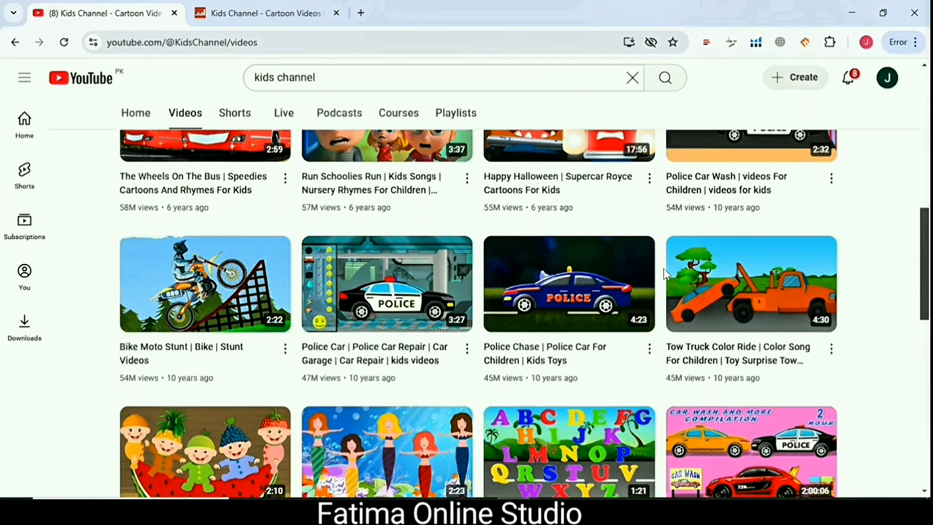
pyautogui.scroll(-1, 664, 272)
pyautogui.scroll(2, 638, 277)
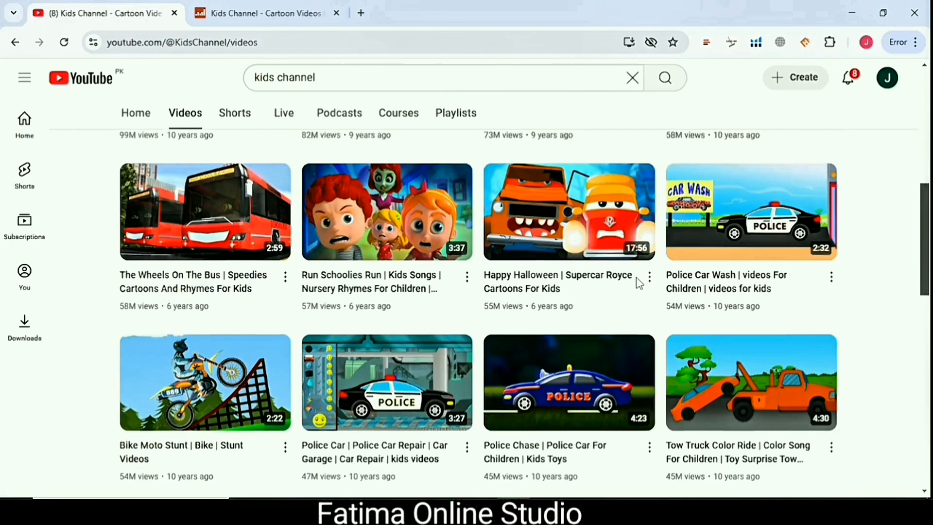
pyautogui.scroll(1, 304, 235)
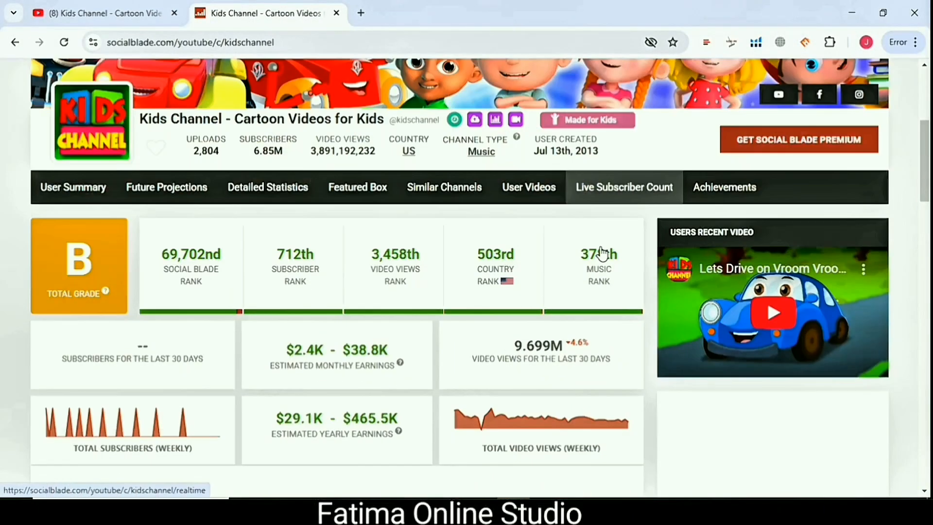
# Switch to Social Blade to examine the channel's estimated monthly and yearly earnings, and look over its popular videos on YouTube again
pyautogui.scroll(-3, 601, 245)
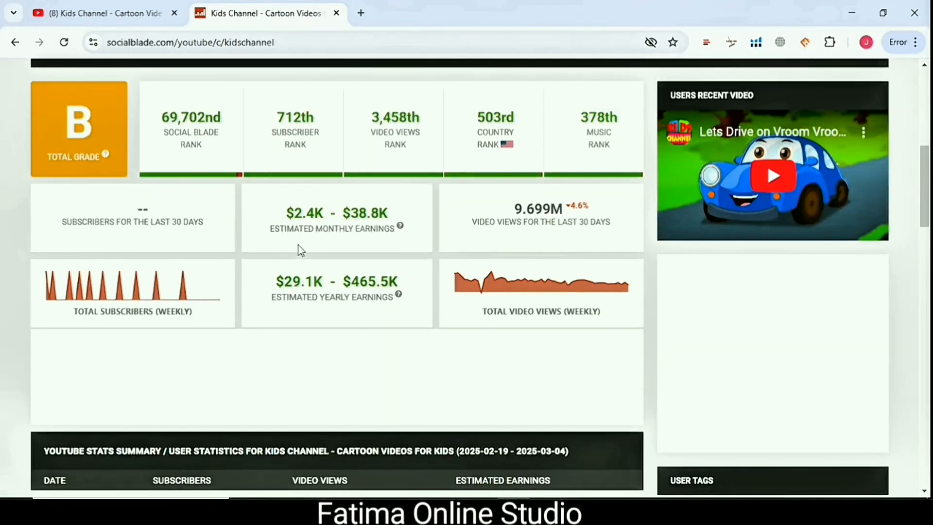
pyautogui.scroll(2, 277, 221)
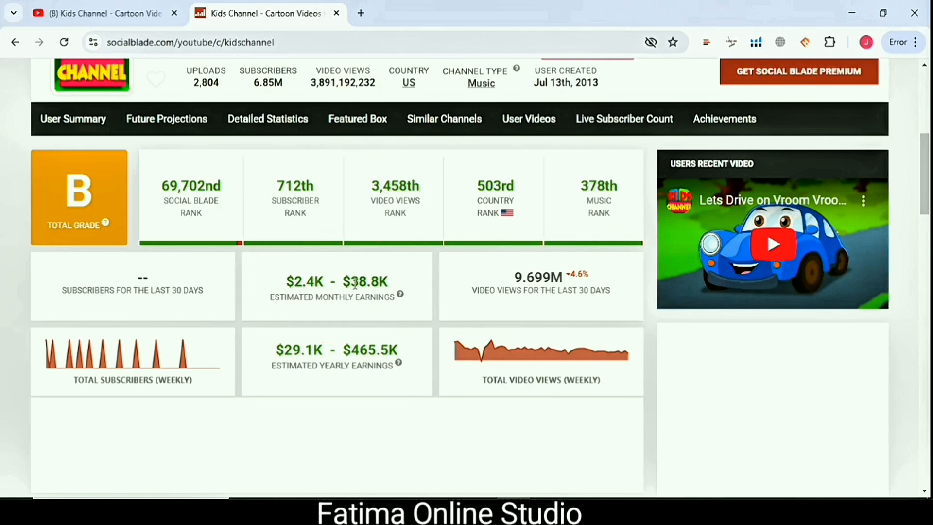
pyautogui.moveTo(284, 350); pyautogui.dragTo(388, 350)
pyautogui.scroll(2, 467, 350)
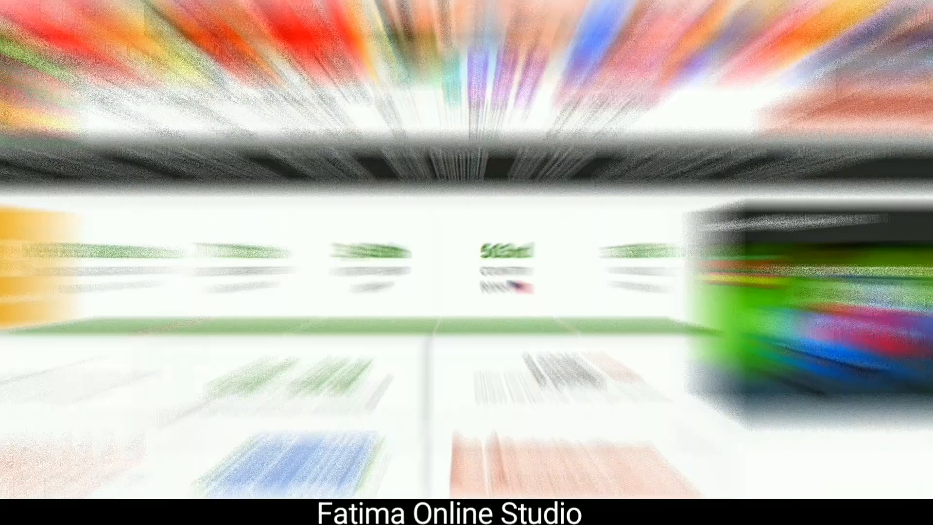
pyautogui.click(261, 371)
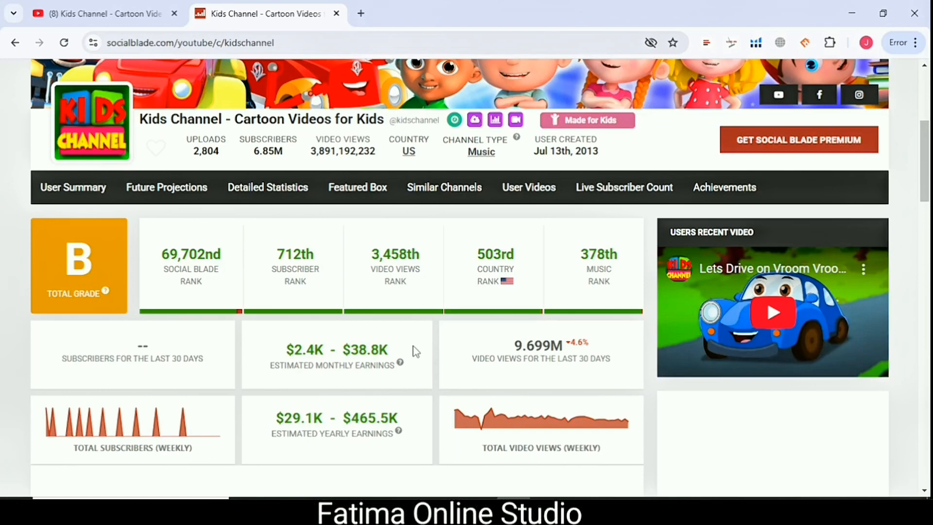
pyautogui.scroll(-1, 415, 351)
pyautogui.scroll(2, 439, 362)
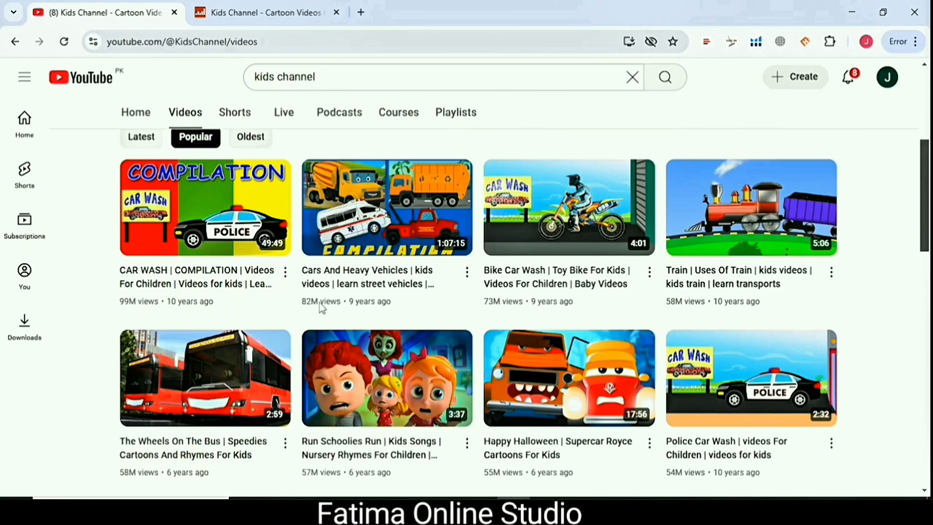
pyautogui.scroll(-3, 481, 285)
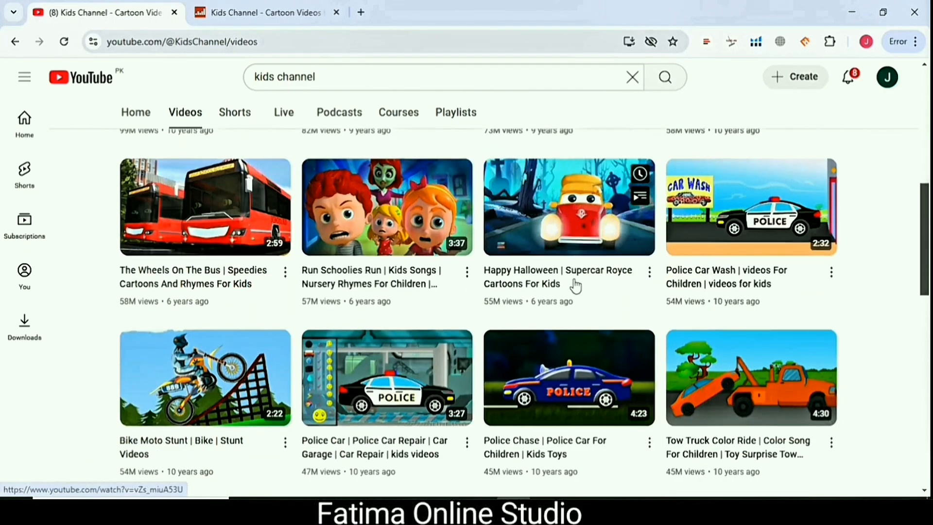
pyautogui.scroll(-1, 576, 287)
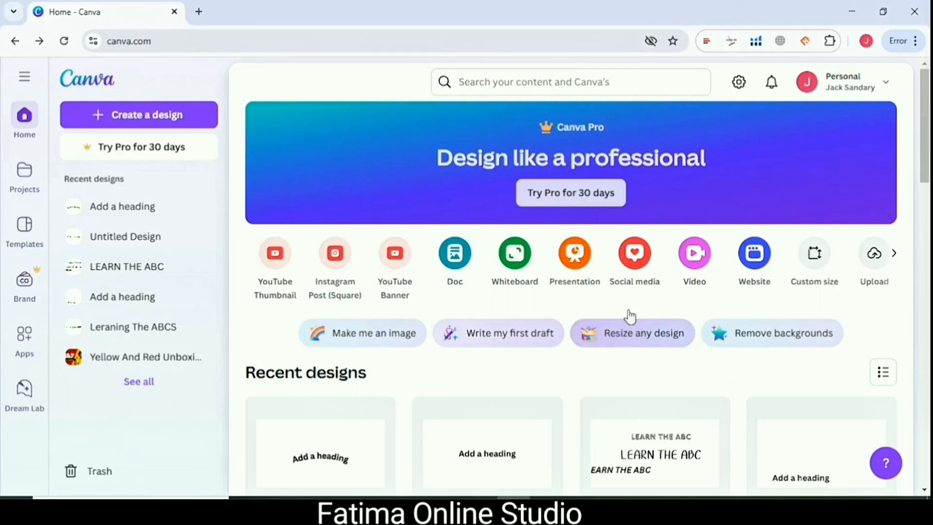
# Switch to Canva, create a blank YouTube video design and search its templates for "Kids content"
pyautogui.click(693, 276)
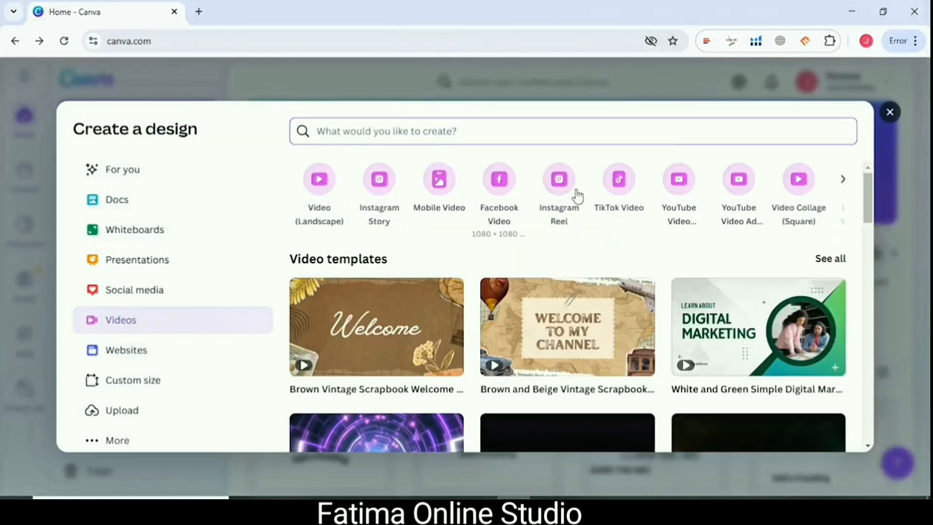
pyautogui.click(678, 196)
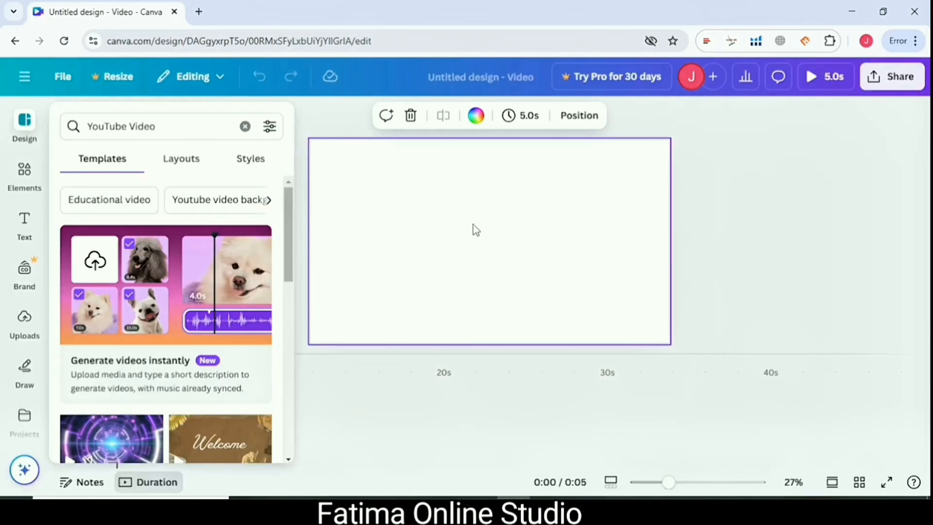
pyautogui.click(176, 127)
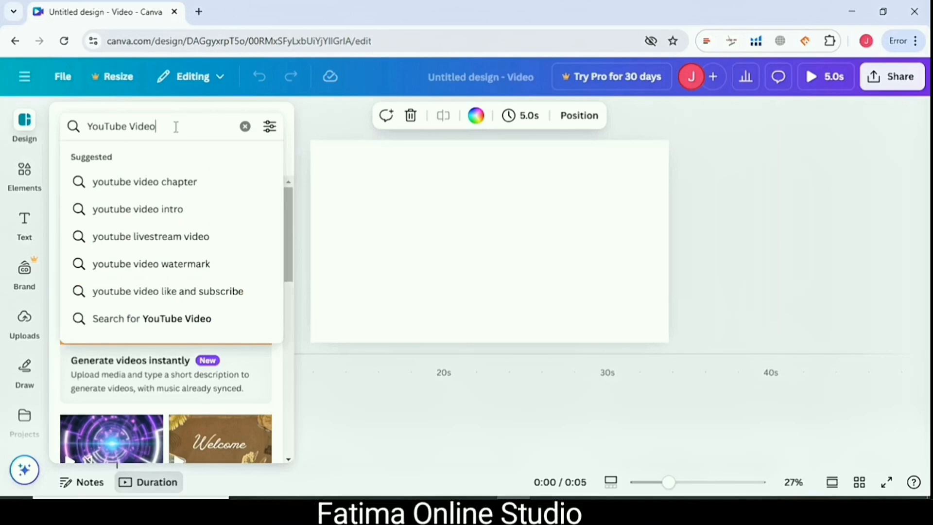
pyautogui.hotkey('ctrl', 'a')
pyautogui.press('BackSpace')
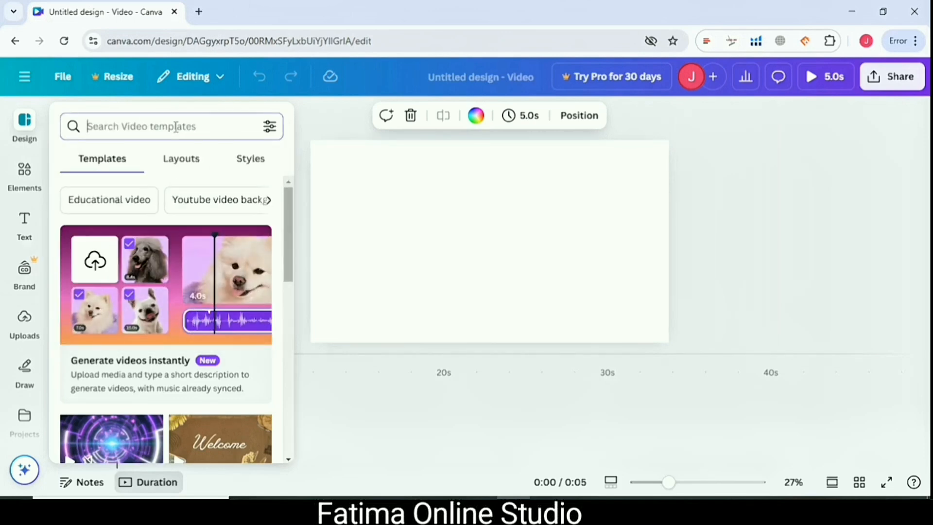
pyautogui.write('Kids content')
pyautogui.press('Return')
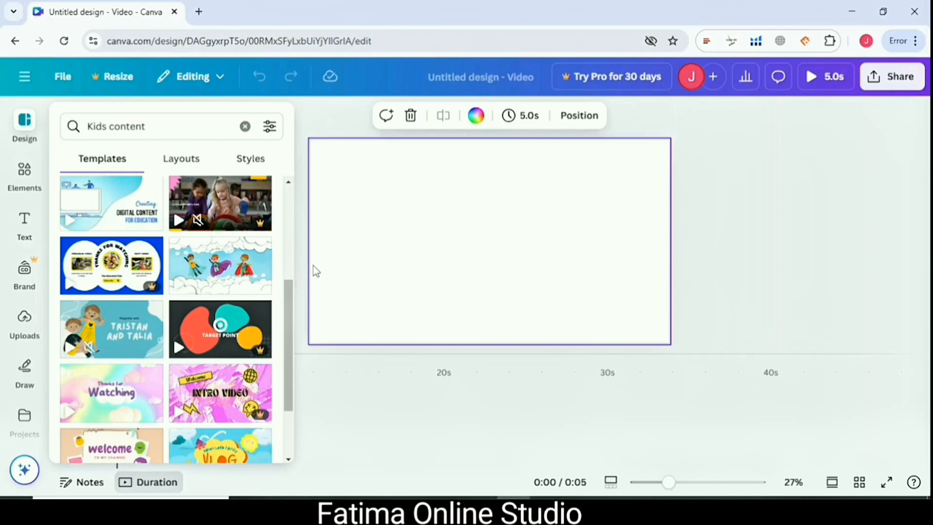
# Search the text fonts and combinations with the recent term "FONT"
pyautogui.click(23, 219)
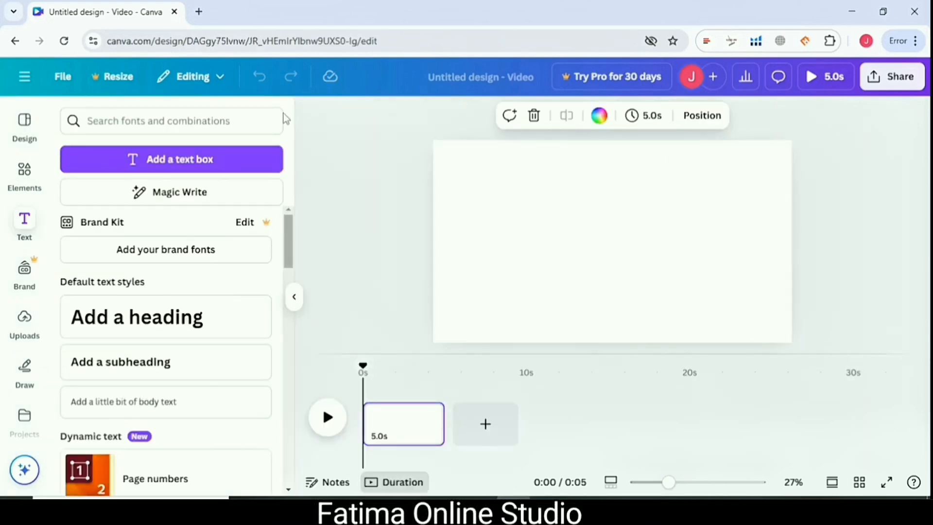
pyautogui.click(221, 124)
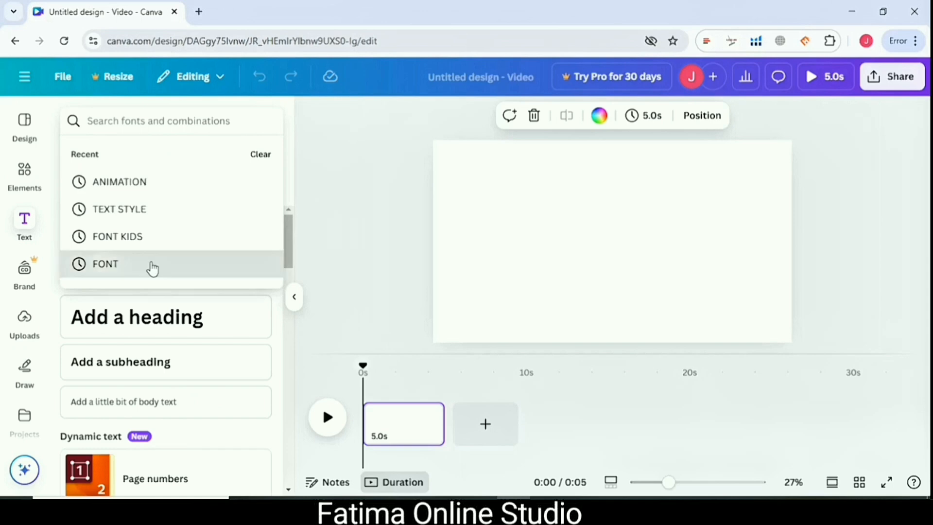
pyautogui.click(150, 265)
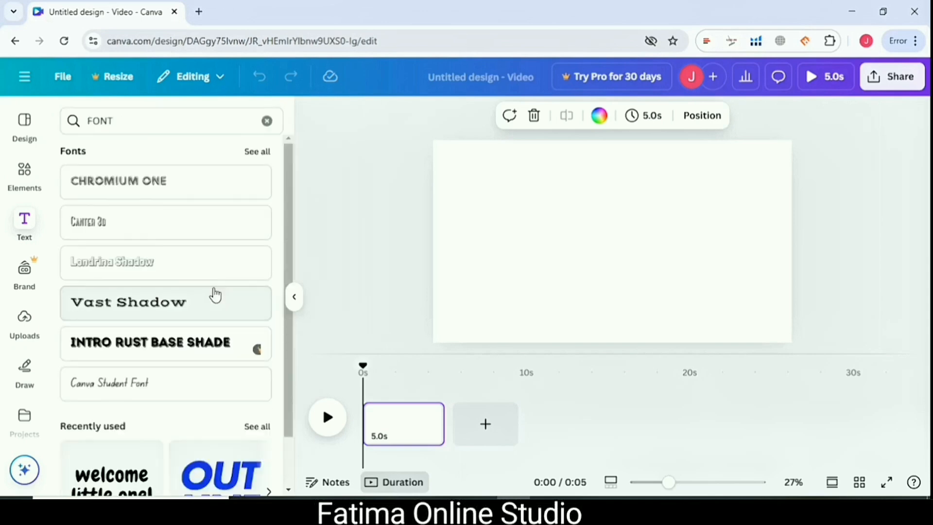
pyautogui.scroll(-1, 216, 294)
pyautogui.scroll(1, 247, 214)
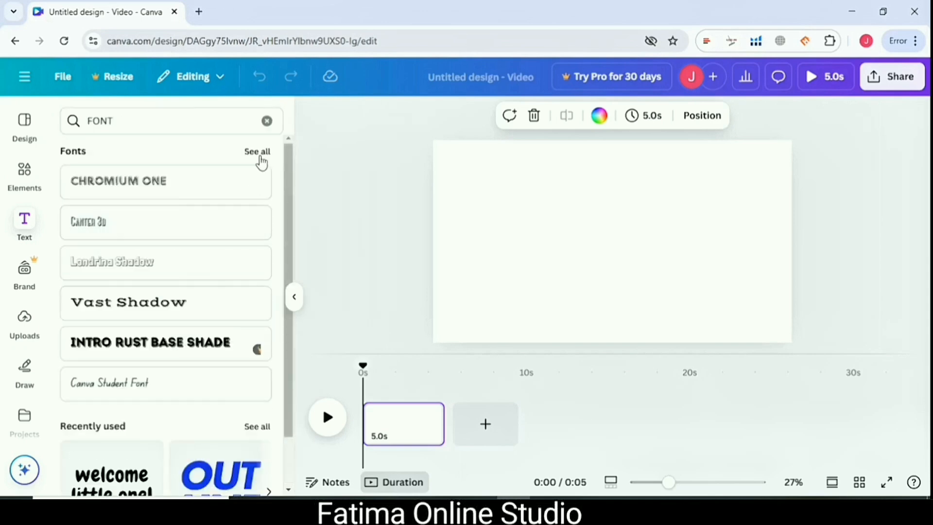
# Show all matching fonts and add a text box in Happy Font TH to the blank page
pyautogui.click(256, 152)
pyautogui.scroll(-1, 235, 265)
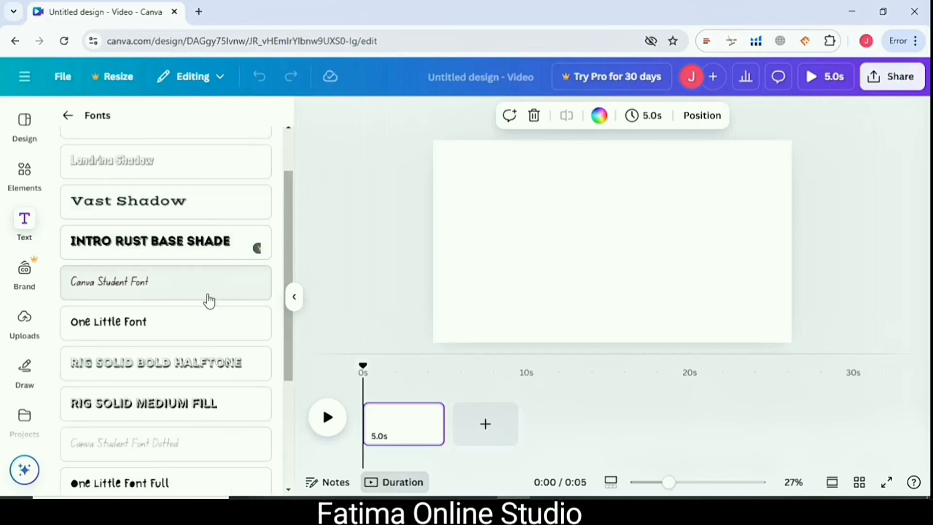
pyautogui.scroll(-1, 212, 305)
pyautogui.scroll(-2, 212, 305)
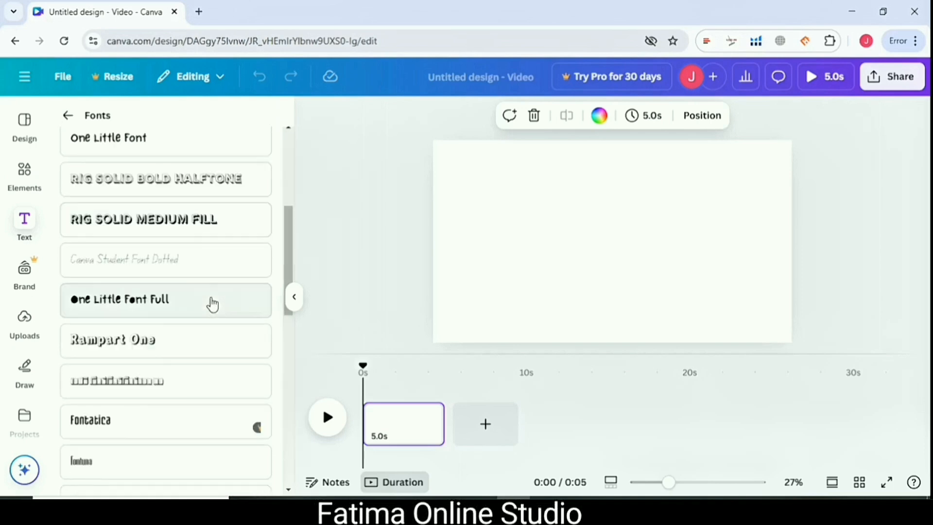
pyautogui.scroll(-1, 212, 305)
pyautogui.scroll(-8, 212, 304)
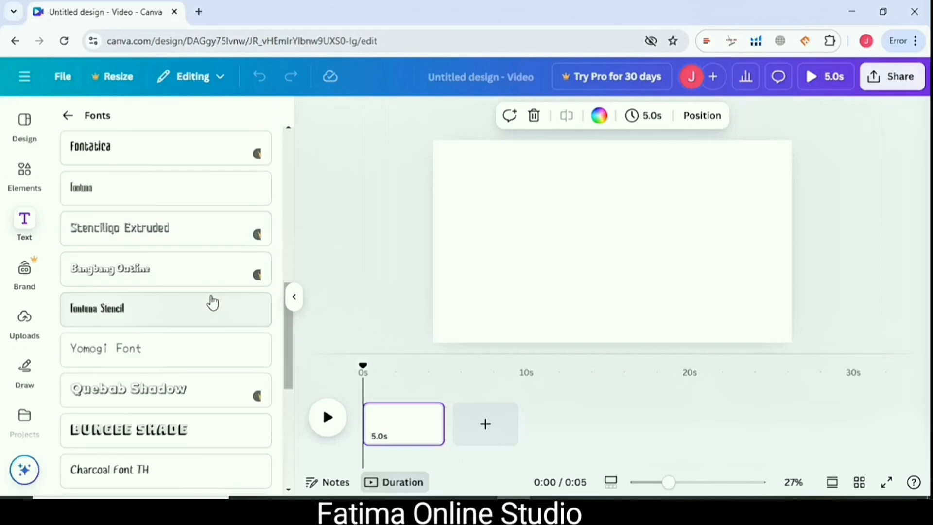
pyautogui.click(146, 258)
# Replace the placeholder wording in the new text box with "Learning The ABCs"
pyautogui.doubleClick(693, 233)
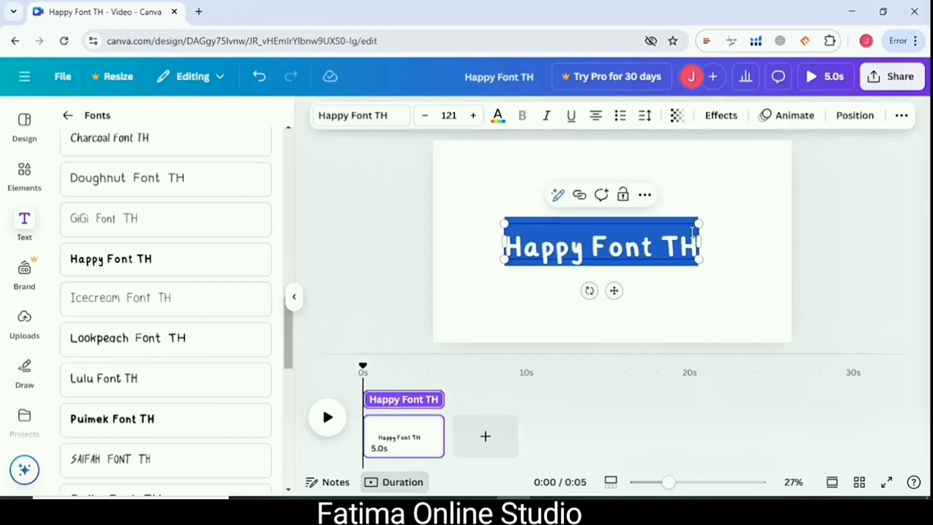
pyautogui.click(693, 232)
pyautogui.press('BackSpace')
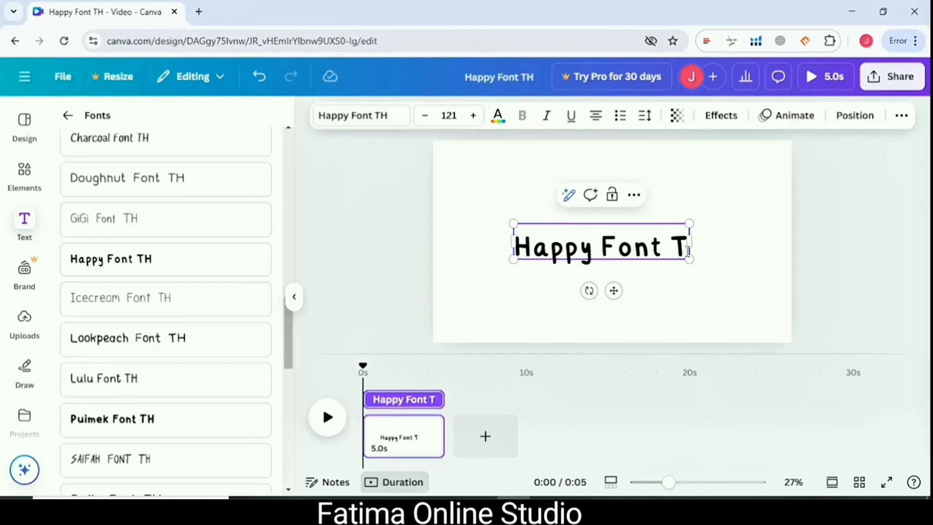
pyautogui.press('BackSpace')
pyautogui.press('BackSpace')
pyautogui.press('BackSpace')
pyautogui.press('BackSpace')
pyautogui.press('BackSpace')
pyautogui.press('BackSpace')
pyautogui.press('BackSpace')
pyautogui.press('BackSpace')
pyautogui.press('BackSpace')
pyautogui.press('BackSpace')
pyautogui.press('BackSpace')
pyautogui.press('BackSpace')
pyautogui.write('Learning')
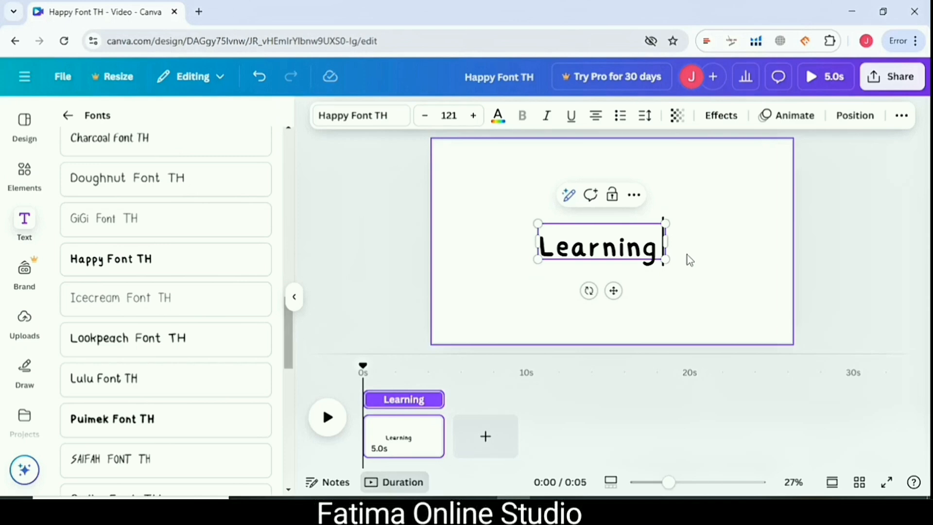
pyautogui.write(' The A')
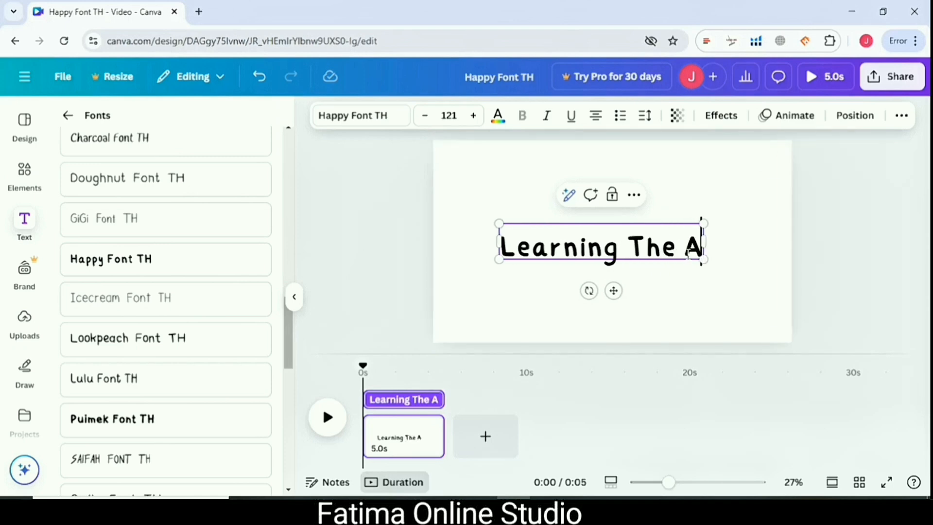
pyautogui.write('BCs')
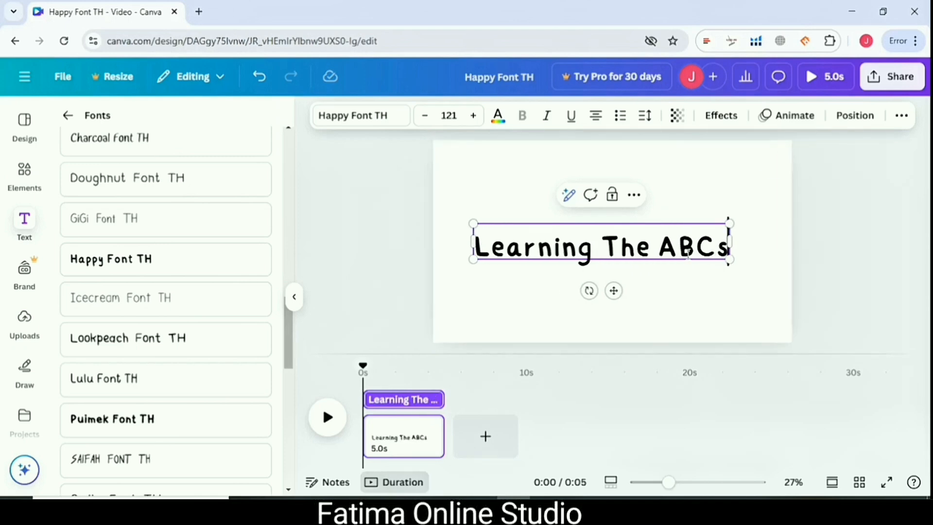
pyautogui.click(720, 290)
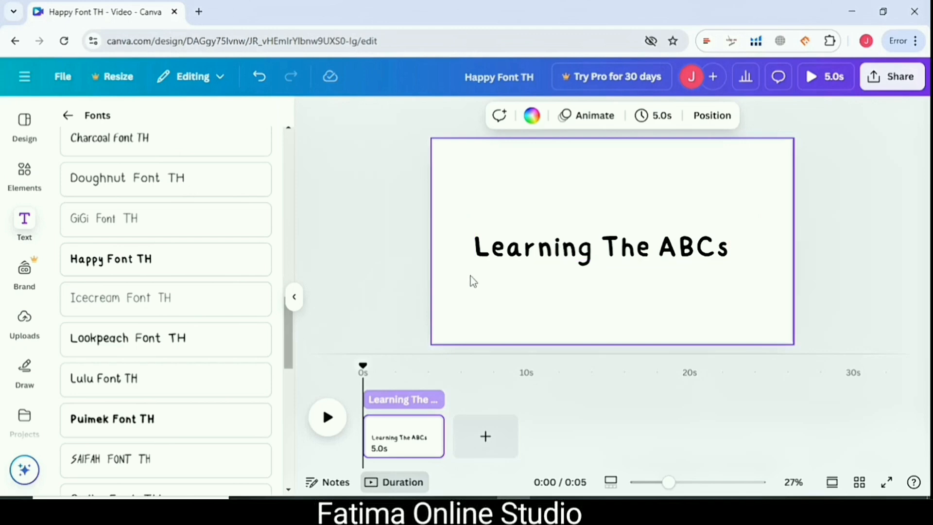
# Colour the word "Learning" in the title light blue
pyautogui.click(472, 247)
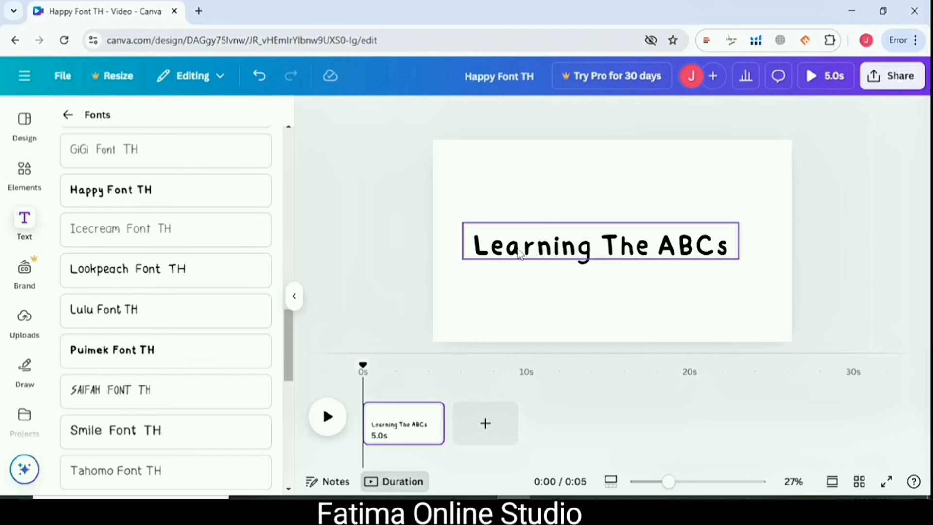
pyautogui.click(520, 250)
pyautogui.doubleClick(519, 249)
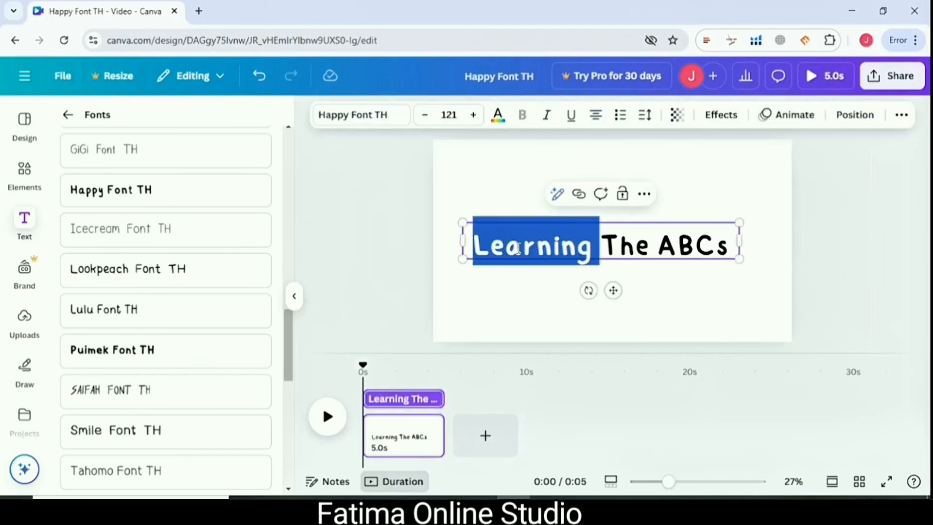
pyautogui.click(498, 117)
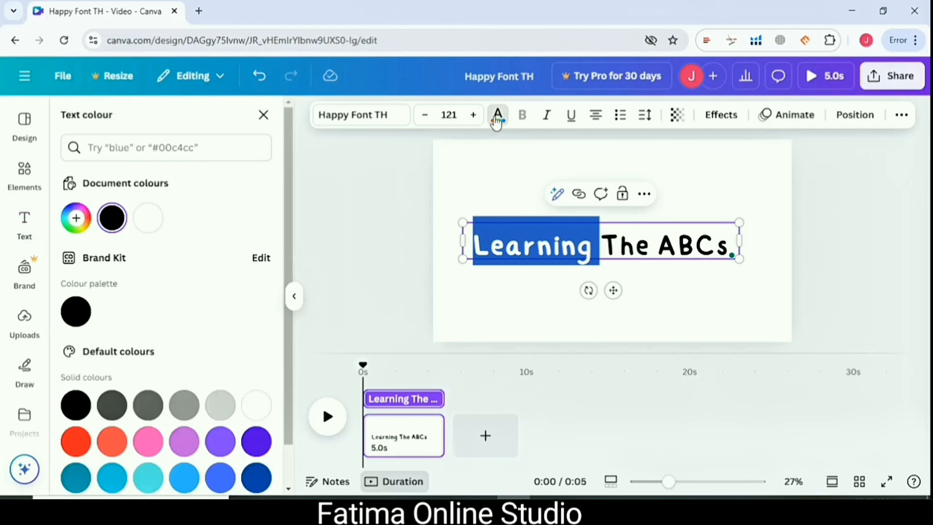
pyautogui.scroll(-1, 202, 278)
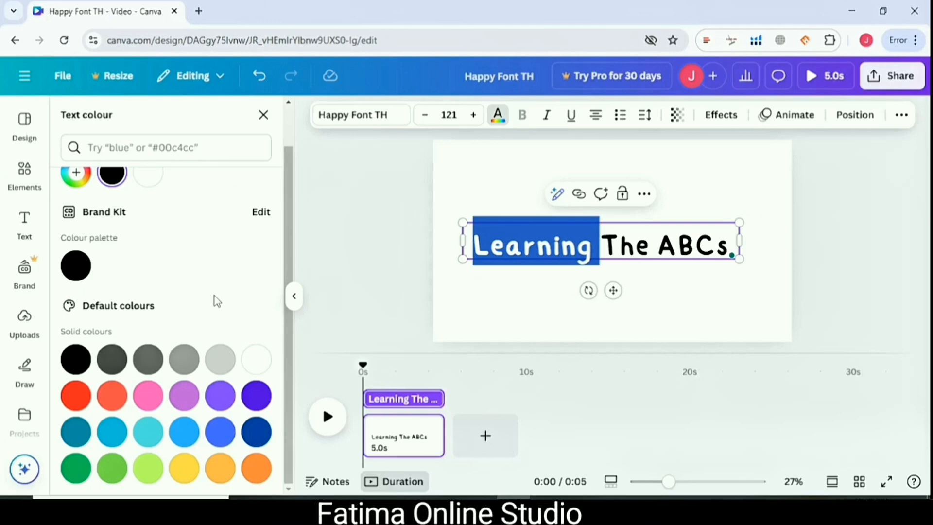
pyautogui.click(190, 432)
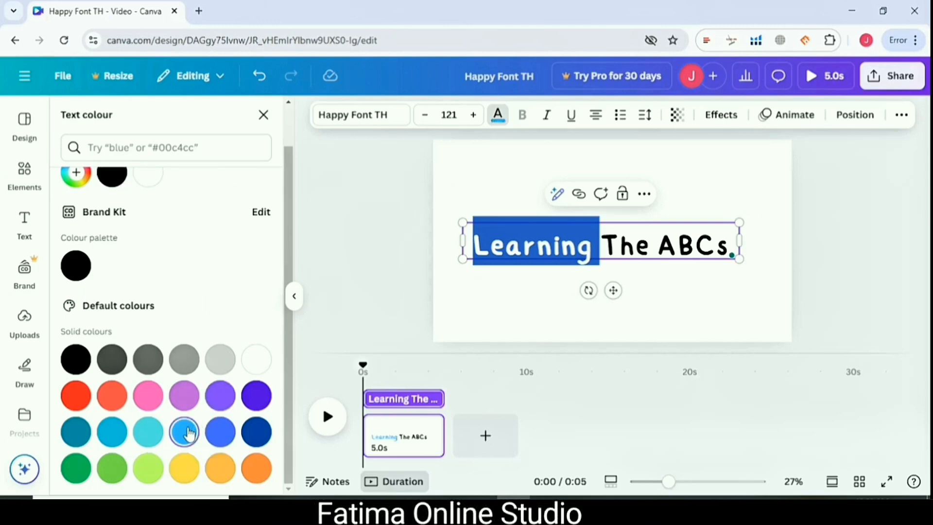
pyautogui.click(504, 296)
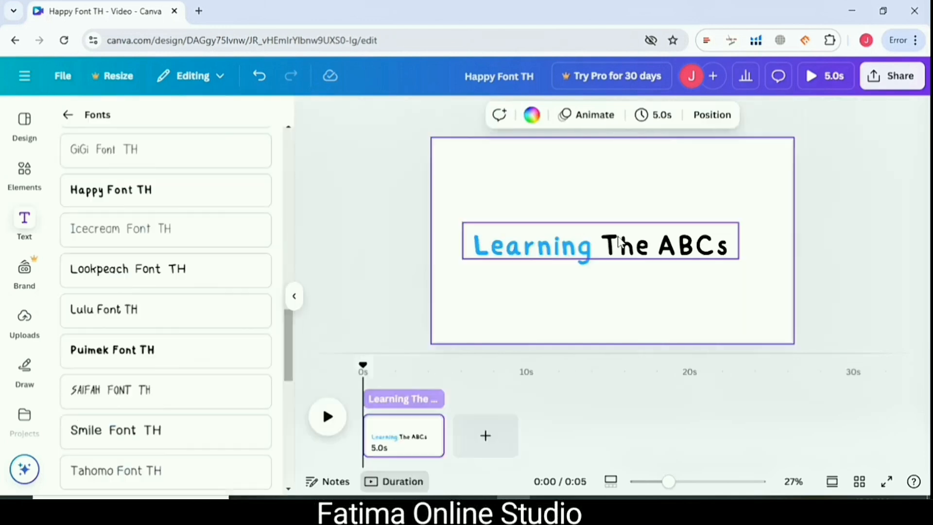
# Colour the word "The" in the title pink
pyautogui.click(626, 246)
pyautogui.click(627, 246)
pyautogui.doubleClick(627, 246)
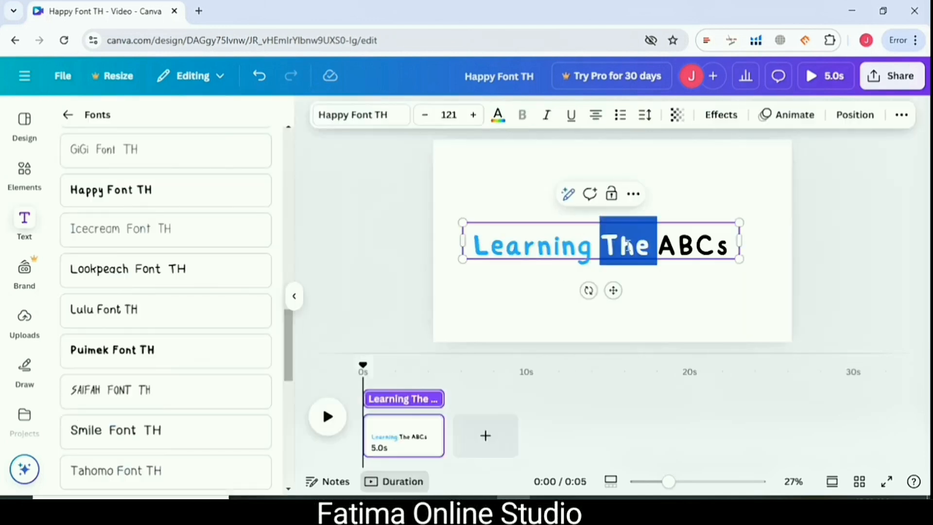
pyautogui.click(496, 119)
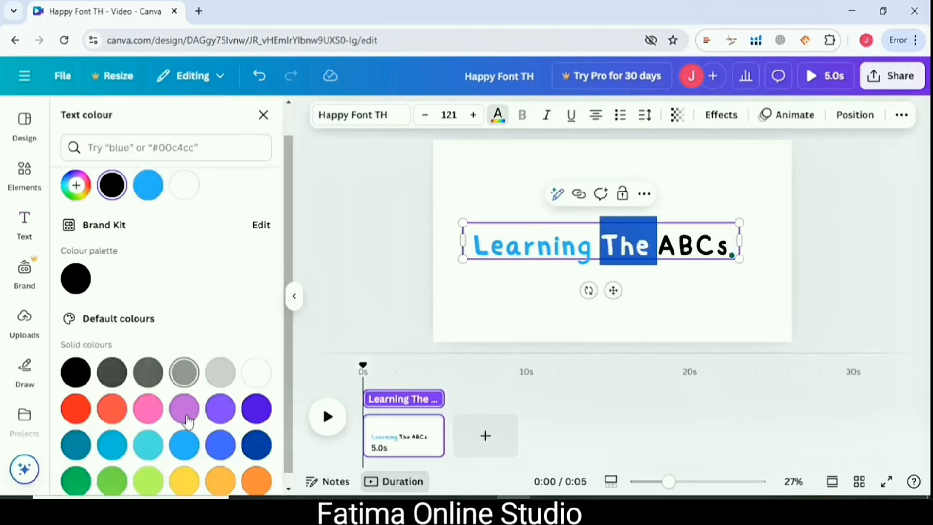
pyautogui.scroll(-1, 188, 419)
pyautogui.click(156, 404)
pyautogui.click(549, 297)
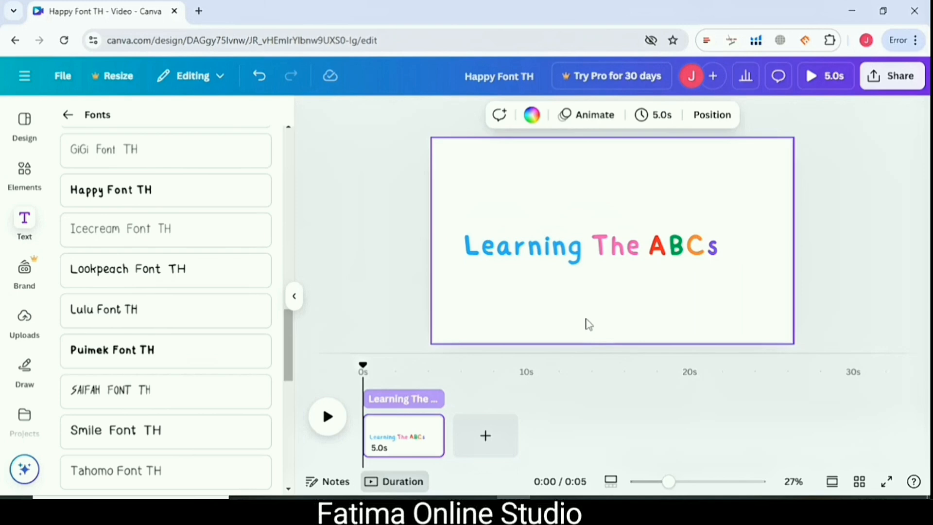
# Search the elements library for "playful background"
pyautogui.click(20, 184)
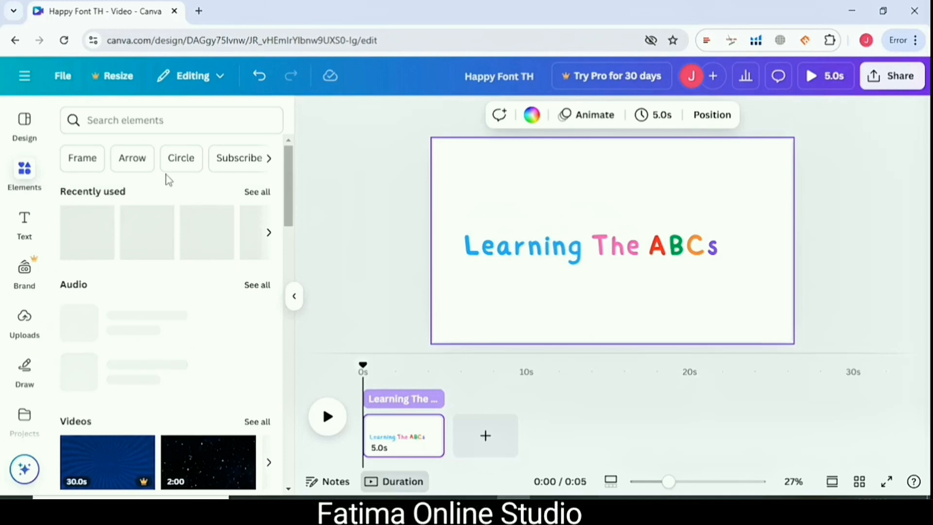
pyautogui.click(170, 117)
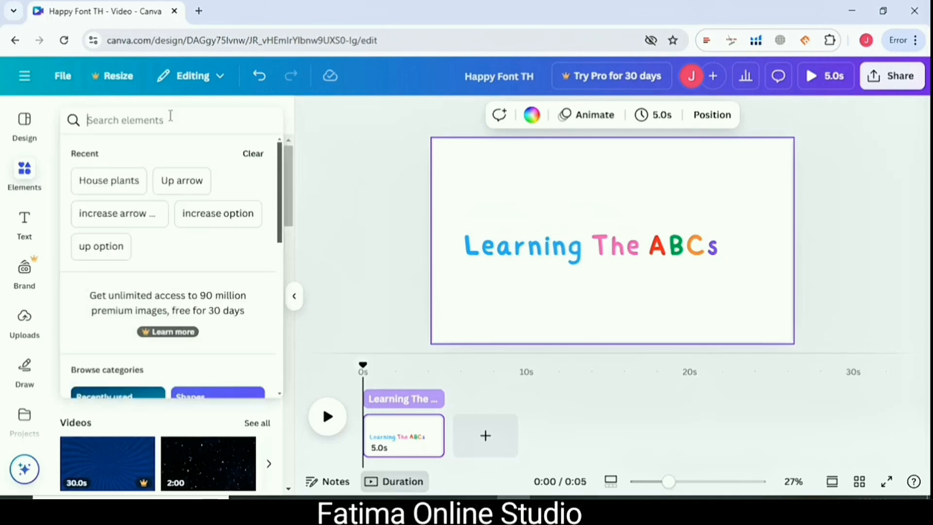
pyautogui.write('playful background')
pyautogui.press('Return')
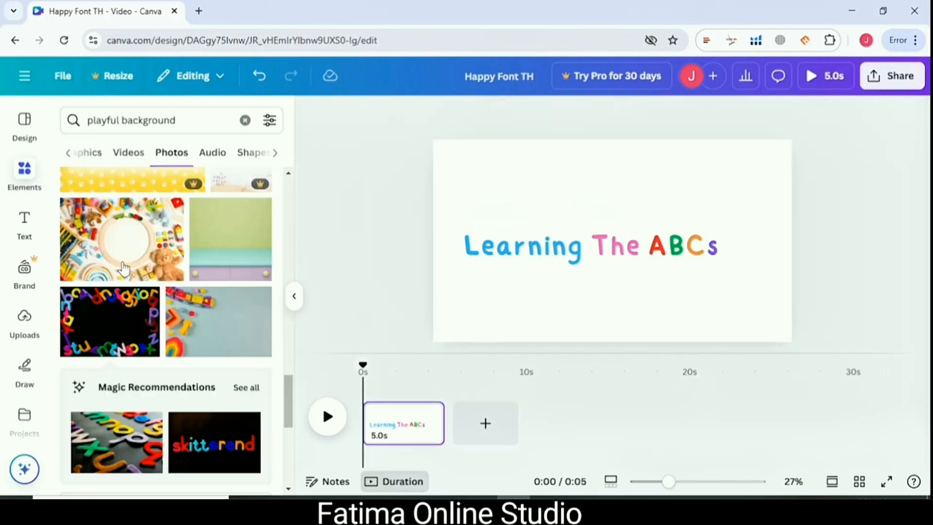
# Add the photo of colourful letters framing a black background and enlarge it to cover the whole page behind the title
pyautogui.scroll(3, 156, 266)
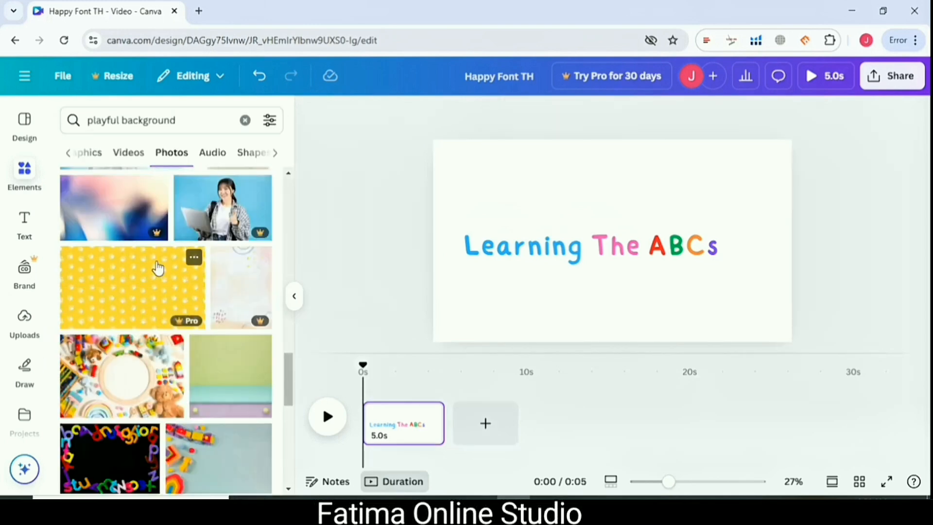
pyautogui.scroll(5, 158, 269)
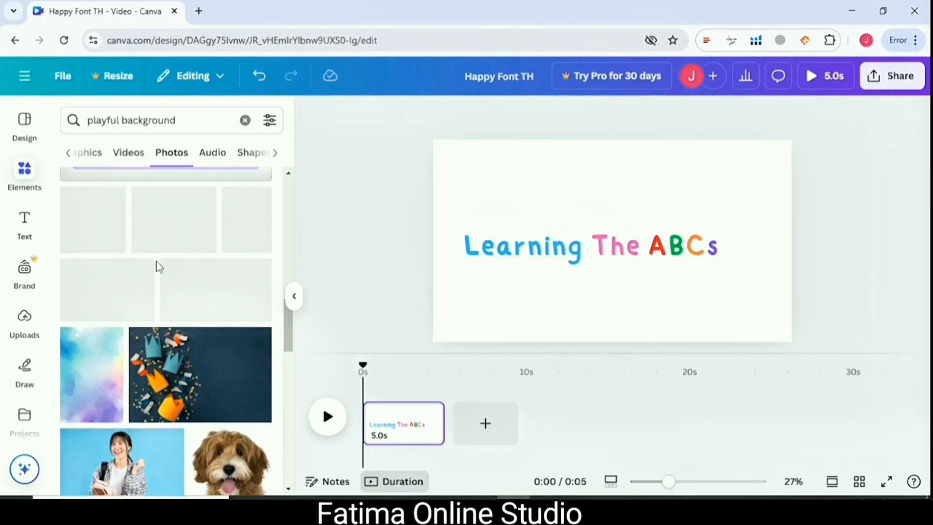
pyautogui.scroll(-1, 218, 252)
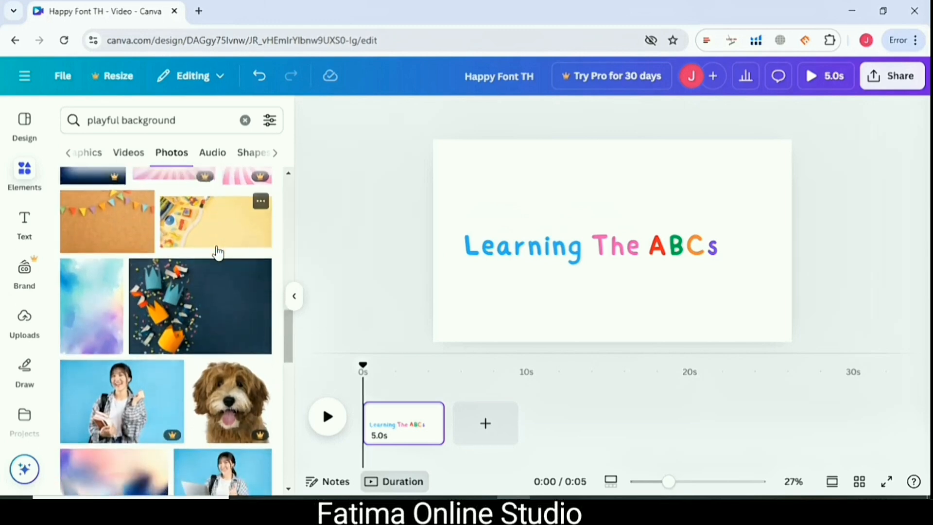
pyautogui.scroll(-3, 218, 252)
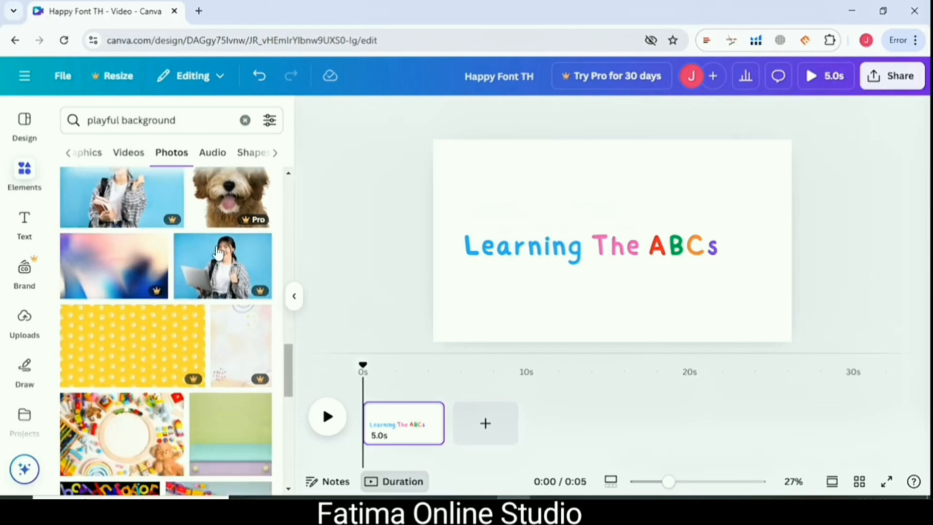
pyautogui.scroll(-3, 218, 252)
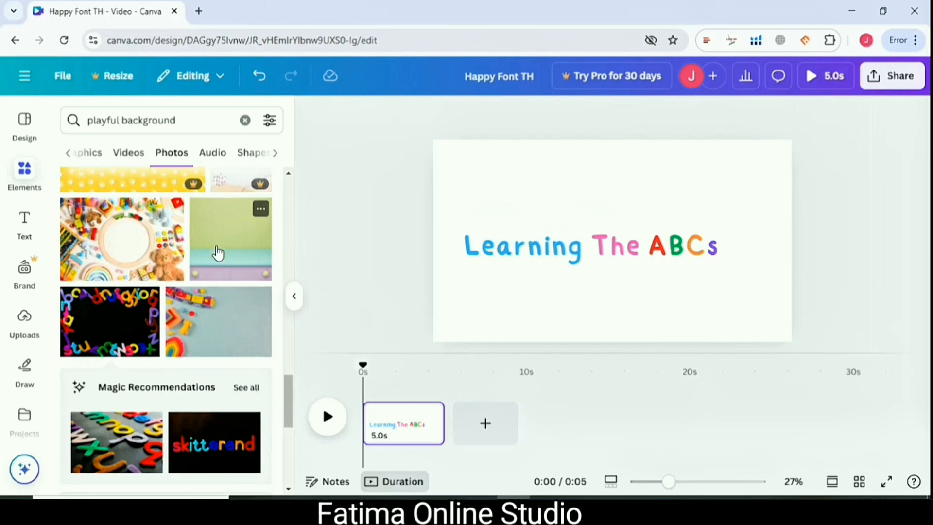
pyautogui.scroll(3, 218, 252)
pyautogui.scroll(-3, 218, 252)
pyautogui.scroll(-1, 218, 253)
pyautogui.click(95, 260)
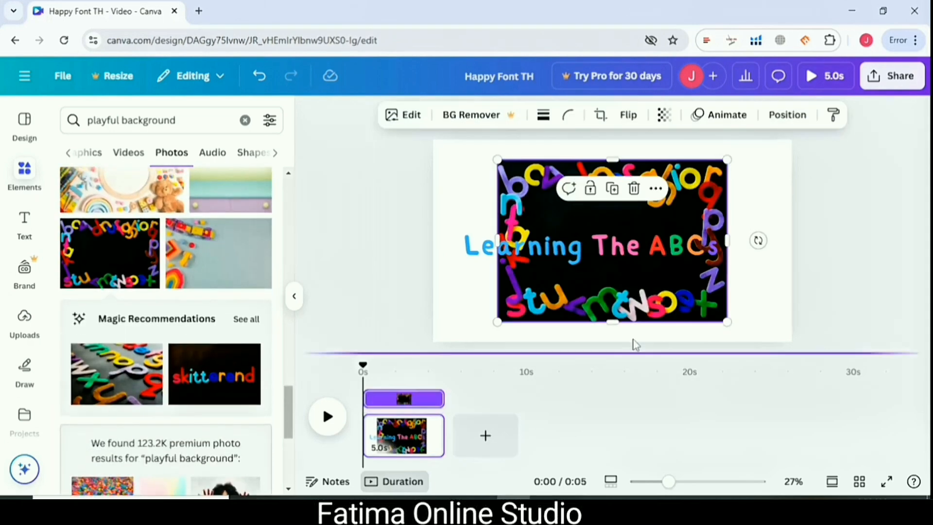
pyautogui.moveTo(497, 322); pyautogui.dragTo(423, 340)
pyautogui.click(876, 234)
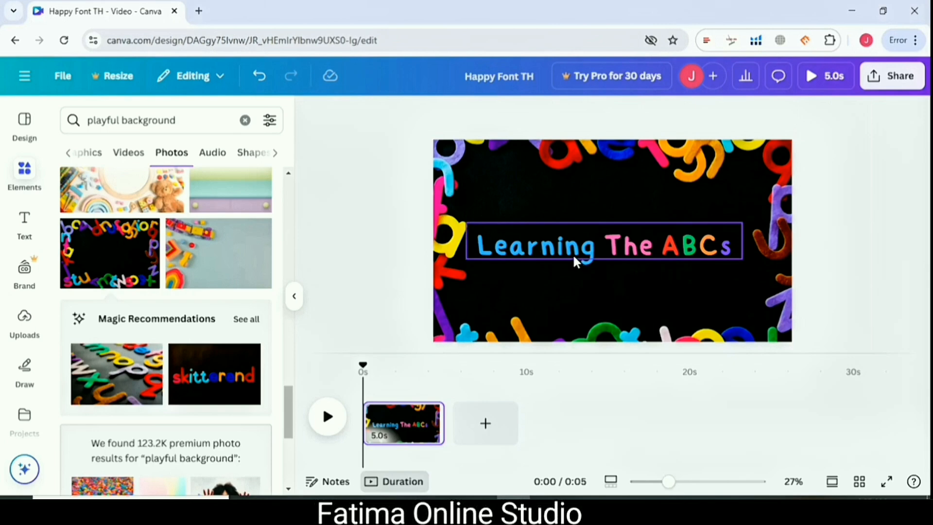
# Recolour the word "Learning" in the title to the orange already used in the design
pyautogui.click(555, 249)
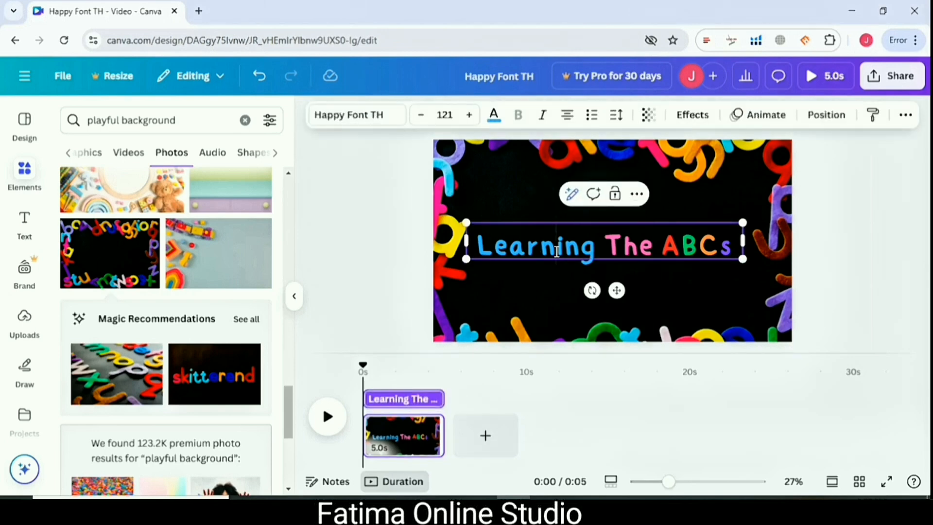
pyautogui.click(556, 250)
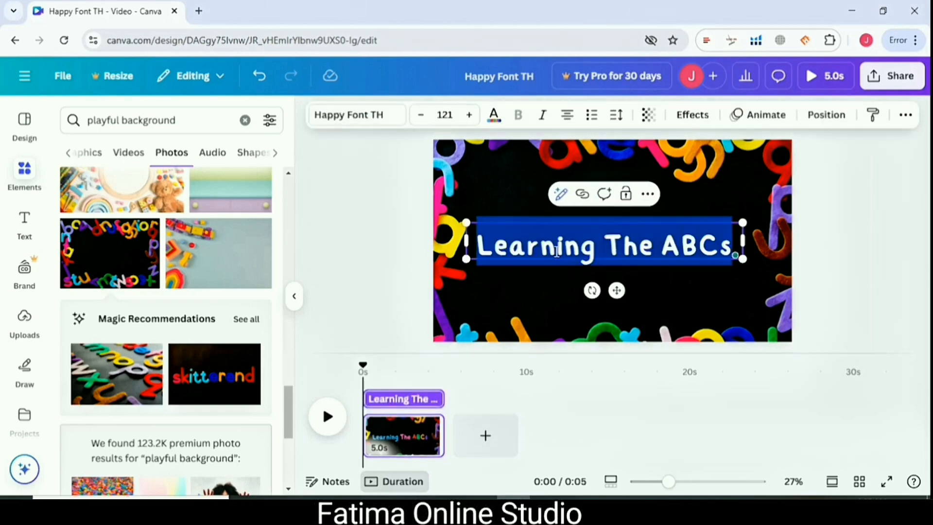
pyautogui.click(547, 287)
pyautogui.click(553, 251)
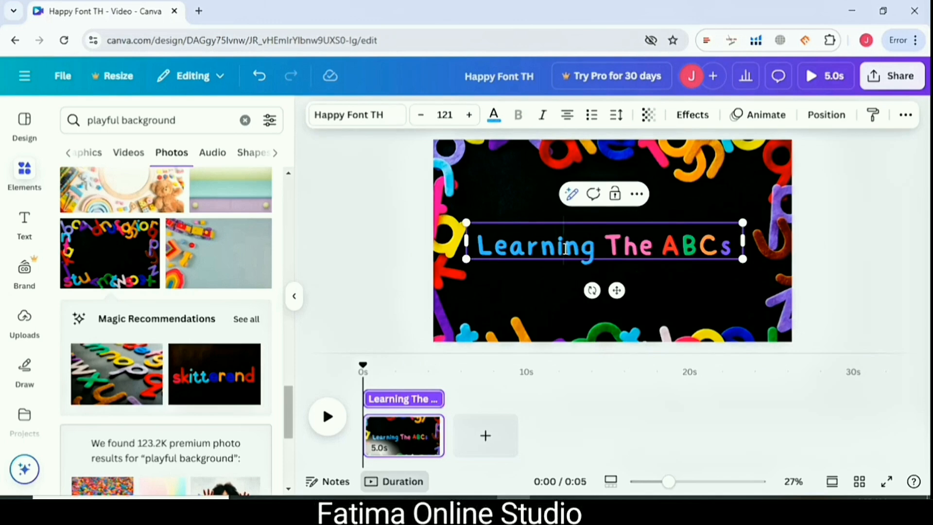
pyautogui.doubleClick(557, 252)
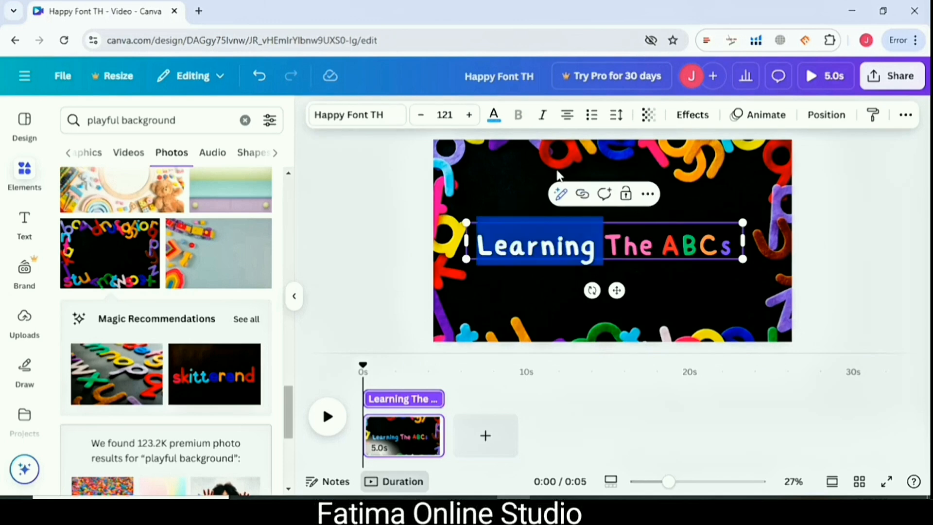
pyautogui.click(493, 117)
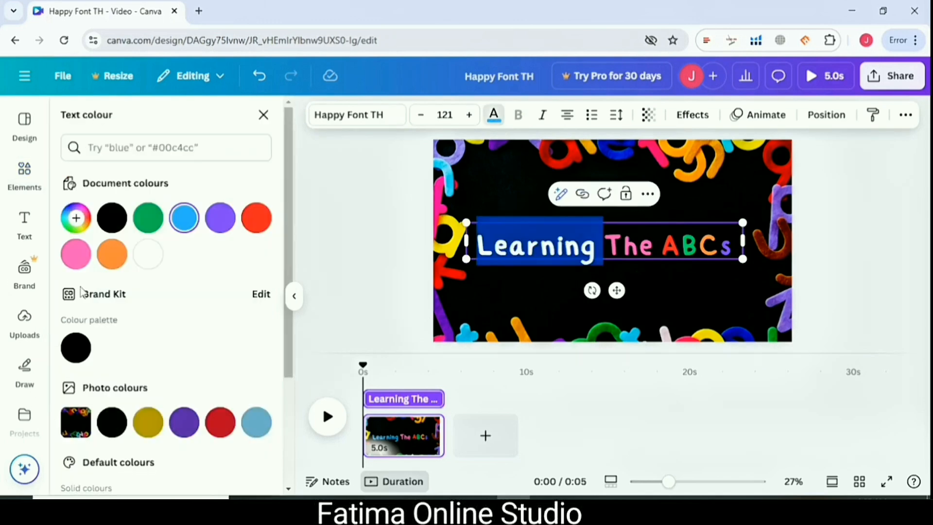
pyautogui.click(111, 255)
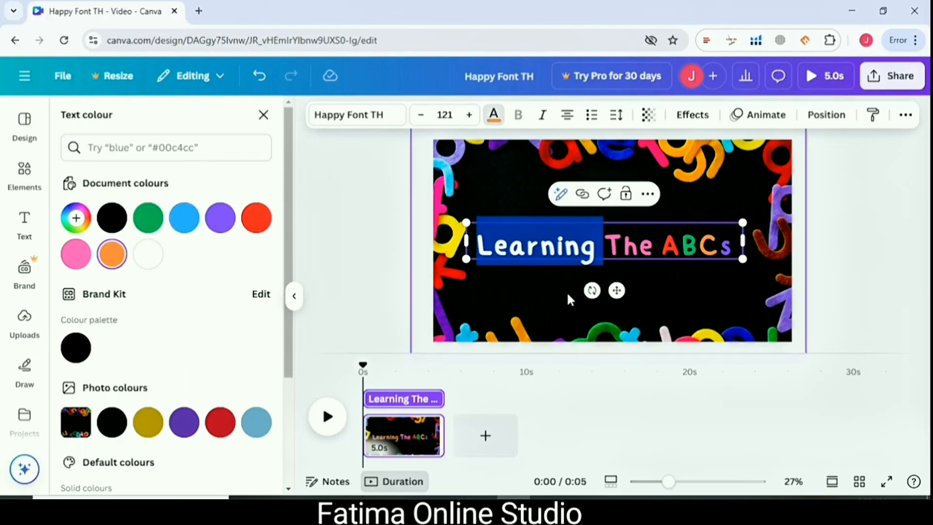
pyautogui.click(567, 291)
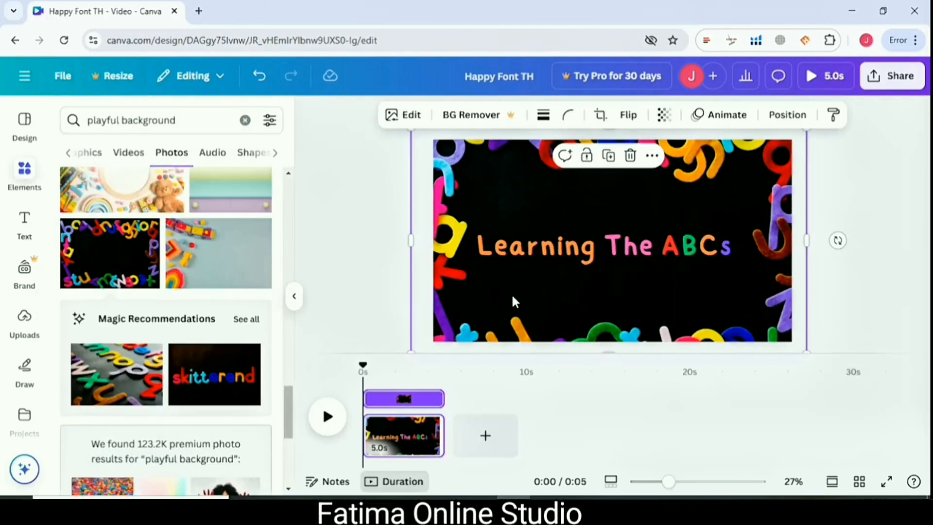
pyautogui.click(835, 267)
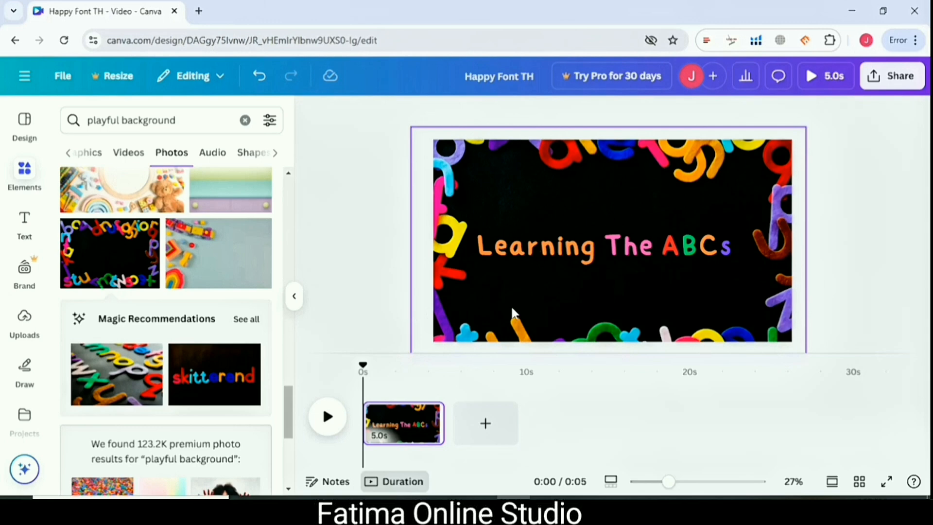
# Apply the Lift text effect to the whole "Learning The ABCs" title
pyautogui.click(592, 257)
pyautogui.doubleClick(593, 258)
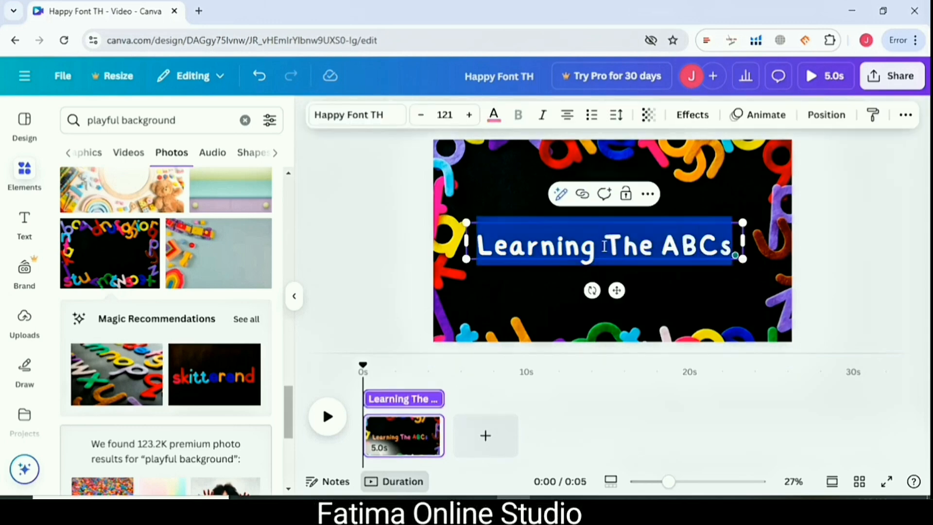
pyautogui.click(693, 115)
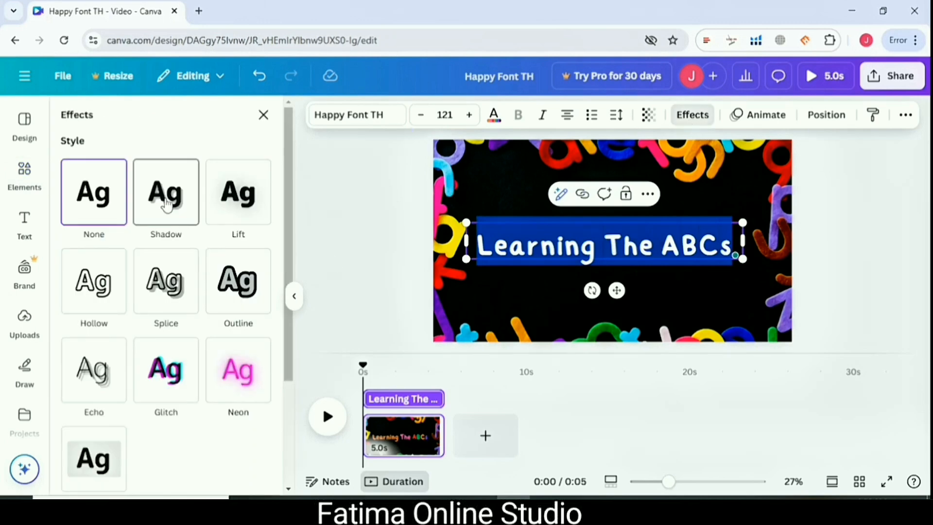
pyautogui.click(238, 192)
pyautogui.scroll(-1, 200, 292)
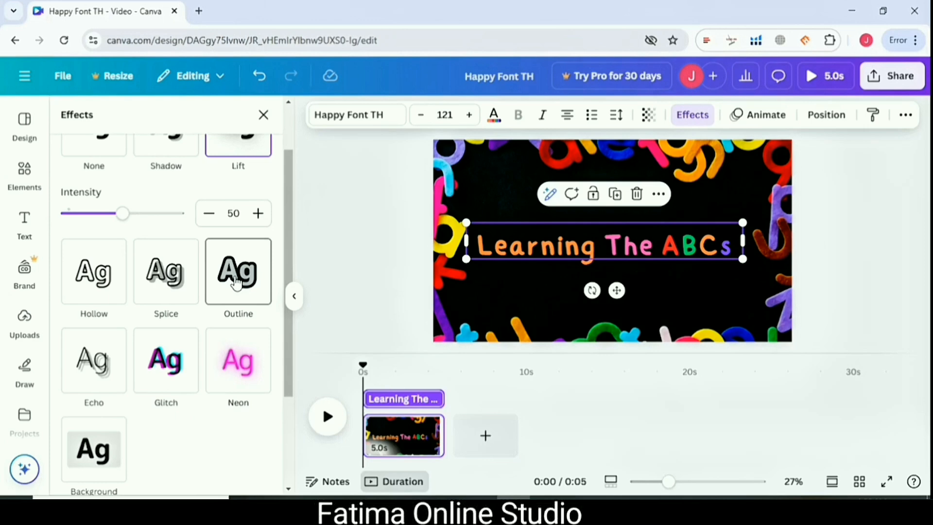
pyautogui.click(115, 287)
pyautogui.scroll(1, 160, 268)
pyautogui.click(243, 214)
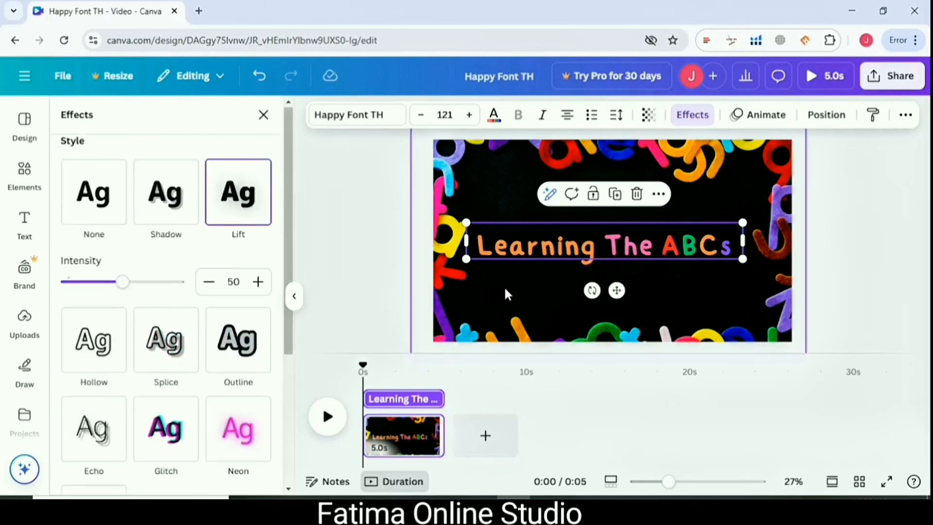
# Apply the Curve shape to the title text and reduce the curve to a gentle arch
pyautogui.scroll(-4, 203, 340)
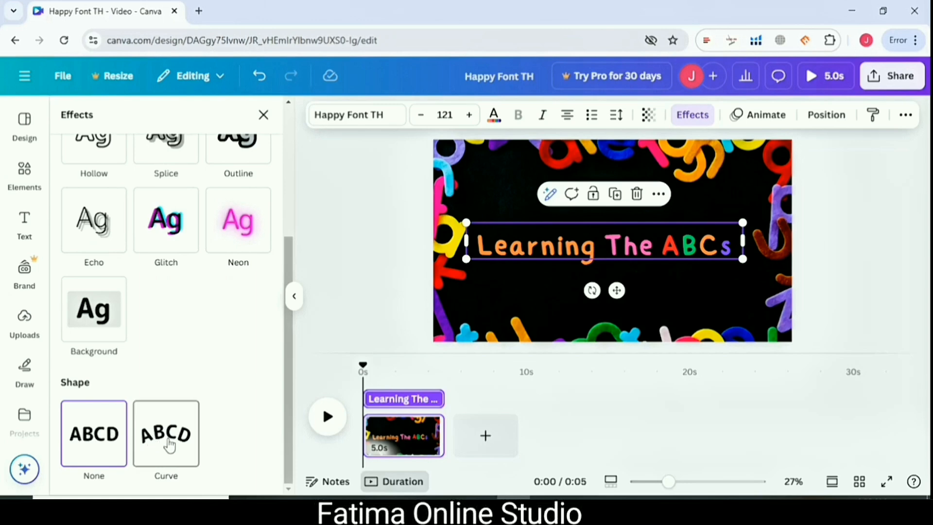
pyautogui.click(176, 444)
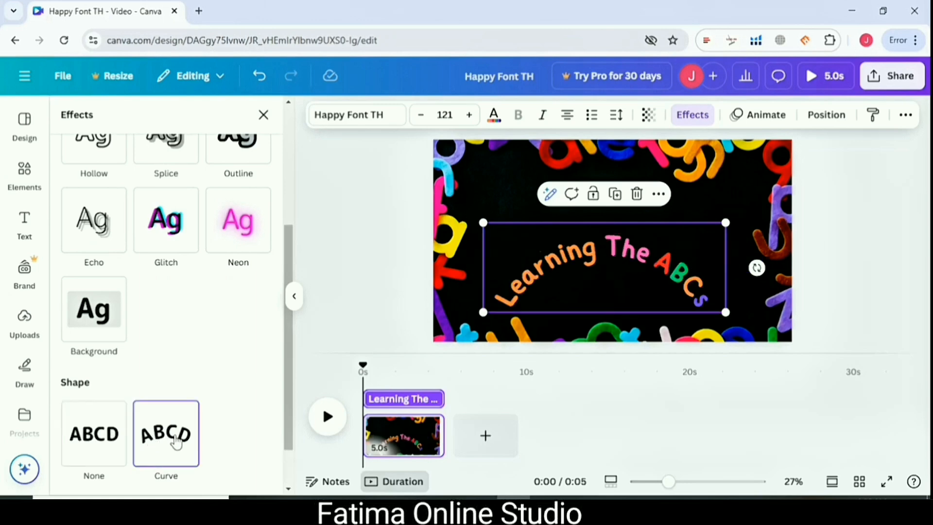
pyautogui.scroll(-2, 203, 371)
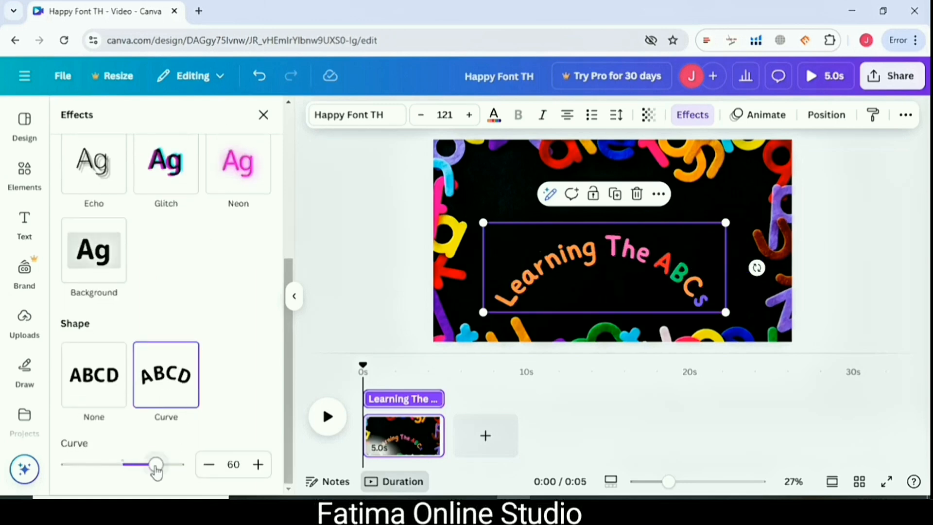
pyautogui.moveTo(156, 471)
pyautogui.mouseDown()
pyautogui.moveTo(128, 474)
pyautogui.moveTo(139, 468)
pyautogui.mouseUp()
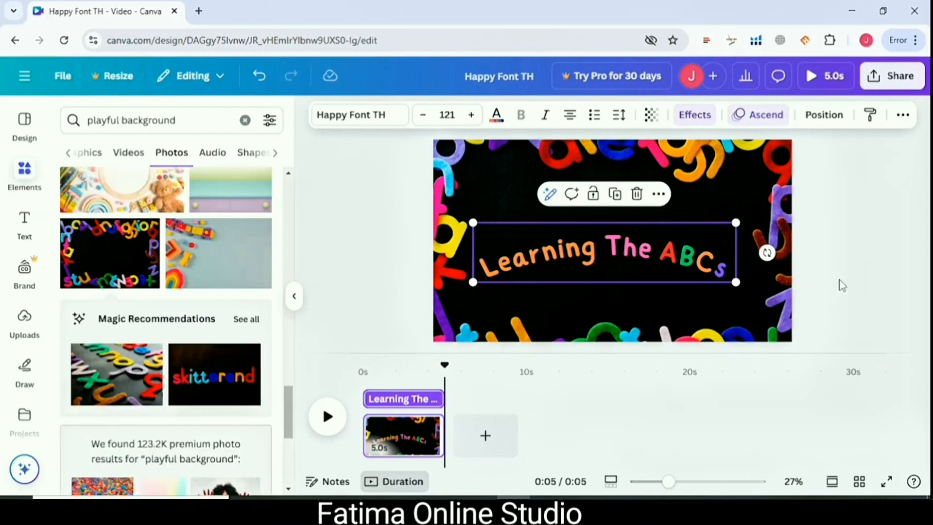
# Set the Ascend animation of the whole "Learning The ABCs" title to play on enter
pyautogui.click(844, 285)
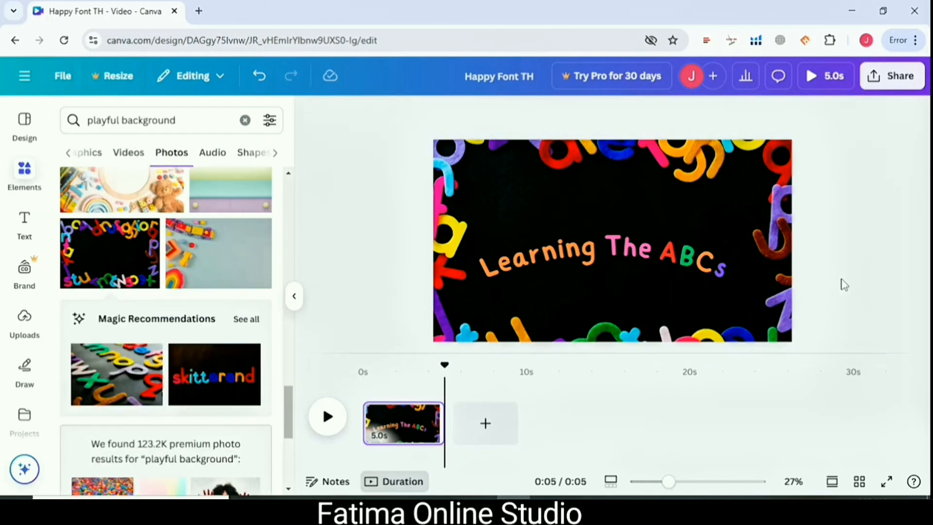
pyautogui.click(666, 274)
pyautogui.doubleClick(667, 274)
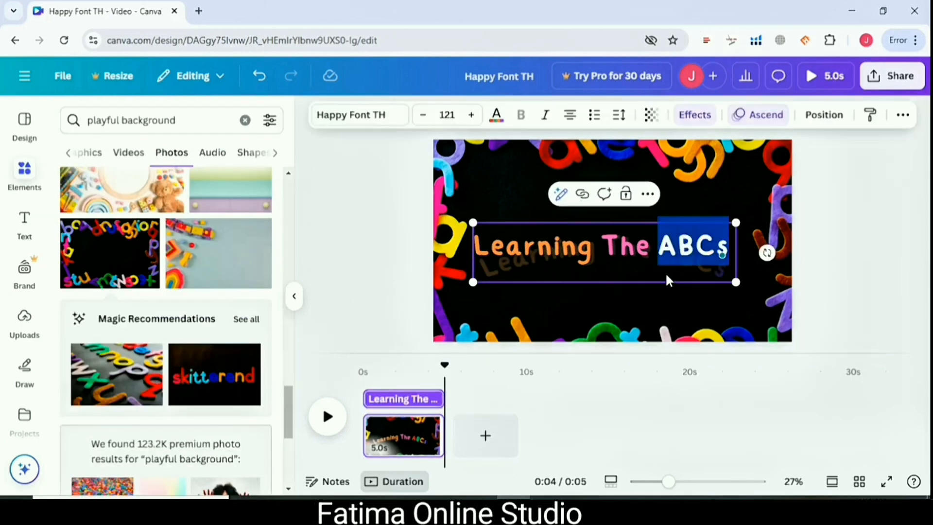
pyautogui.tripleClick(666, 272)
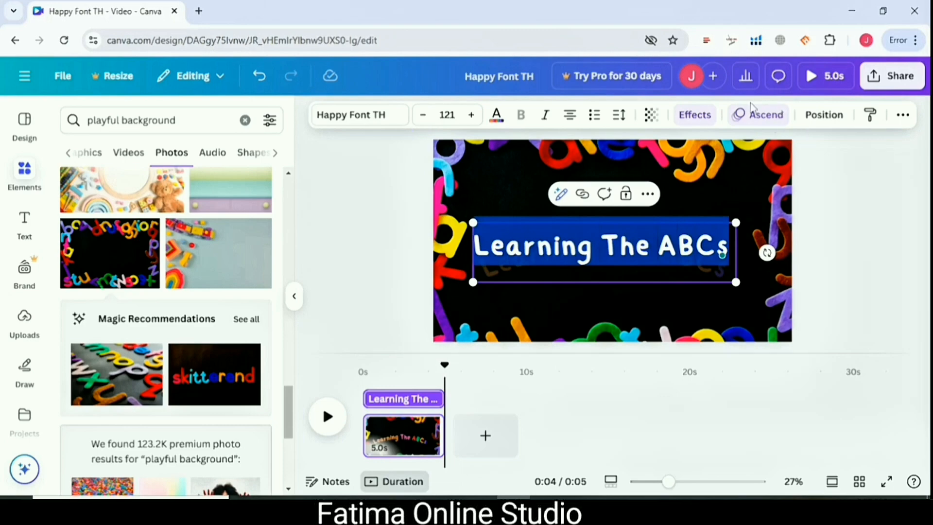
pyautogui.click(757, 122)
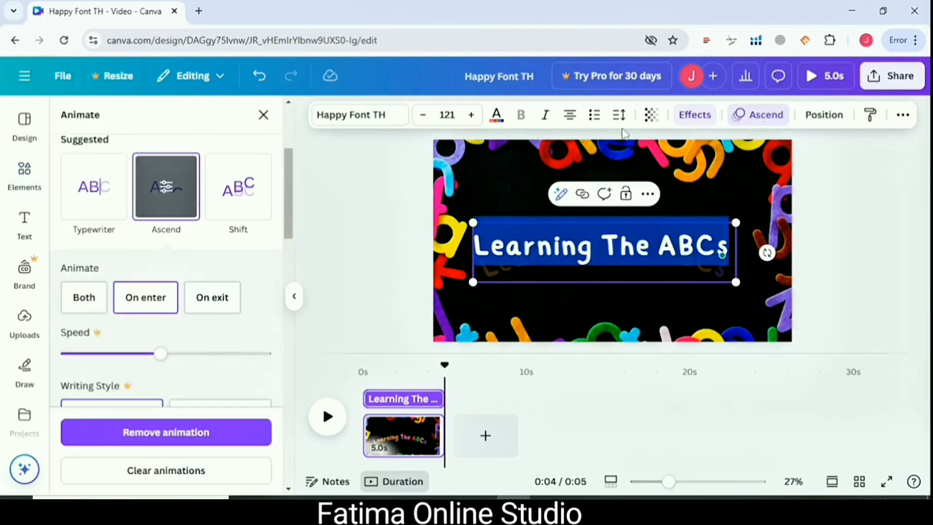
pyautogui.click(154, 297)
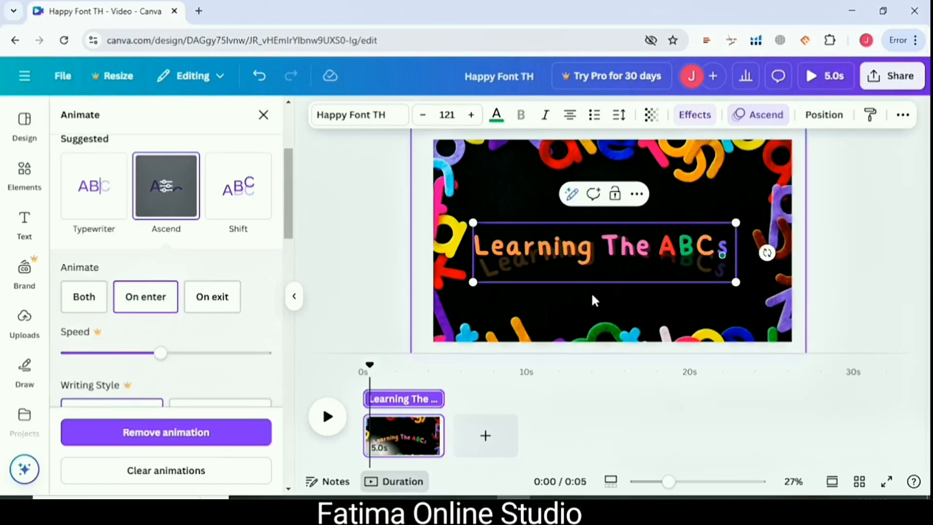
pyautogui.click(592, 304)
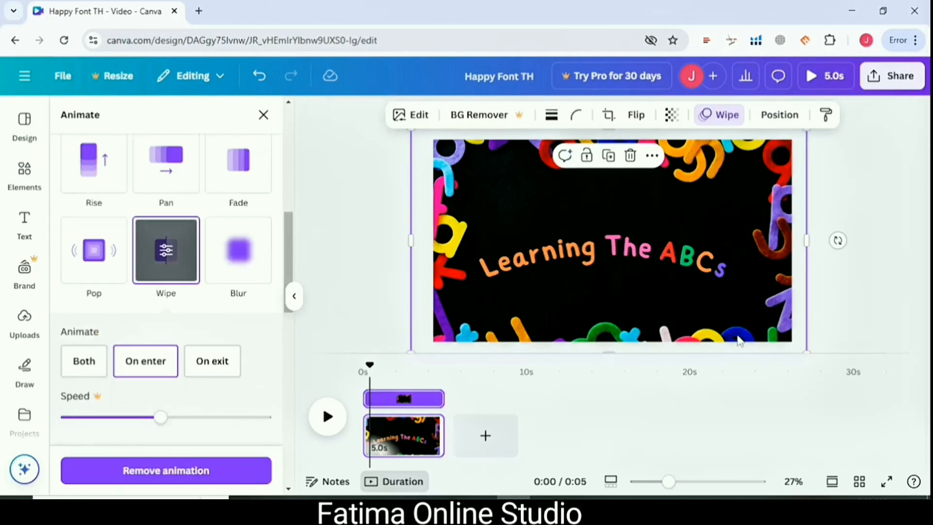
pyautogui.click(878, 309)
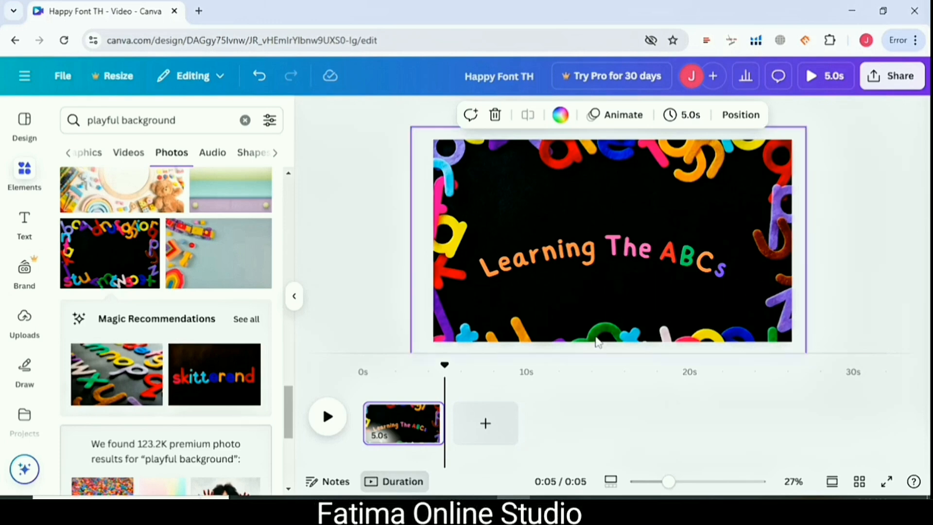
# Add a blank second page after the title page and search the elements for "Letter A"
pyautogui.click(490, 435)
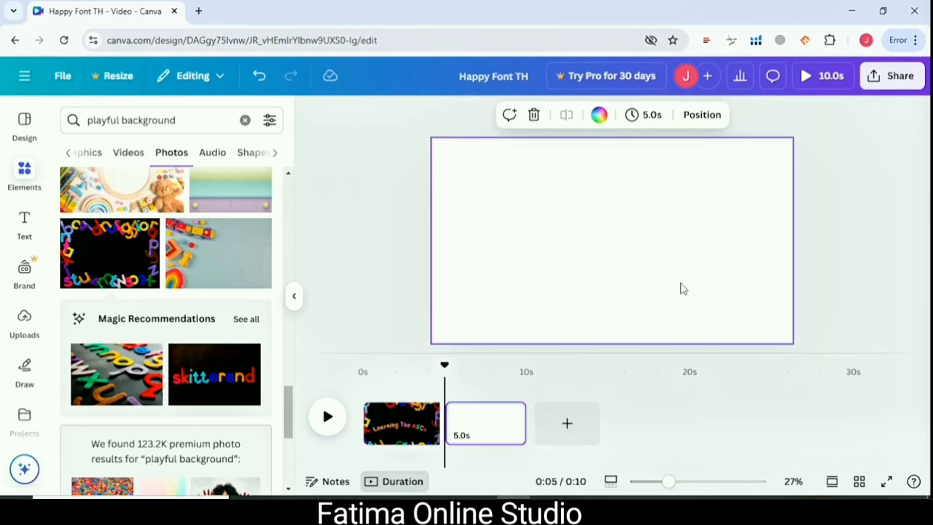
pyautogui.click(26, 187)
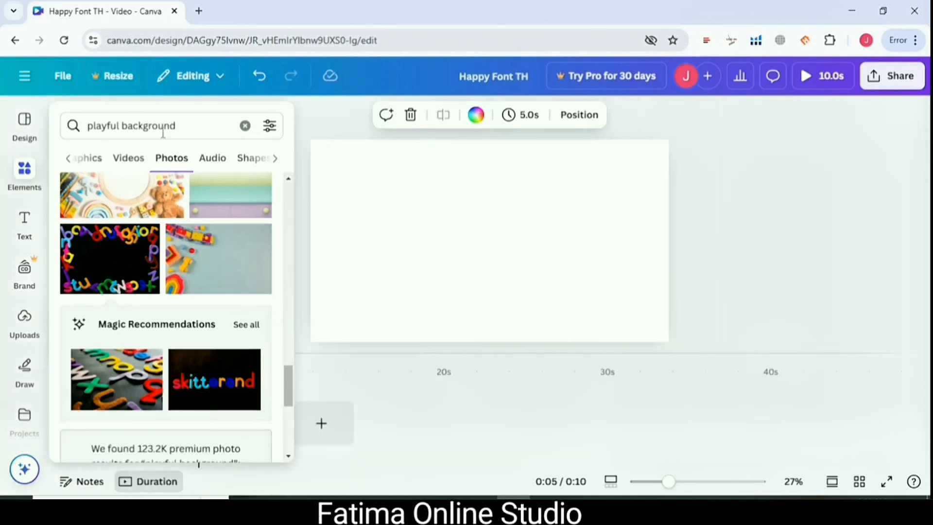
pyautogui.click(245, 126)
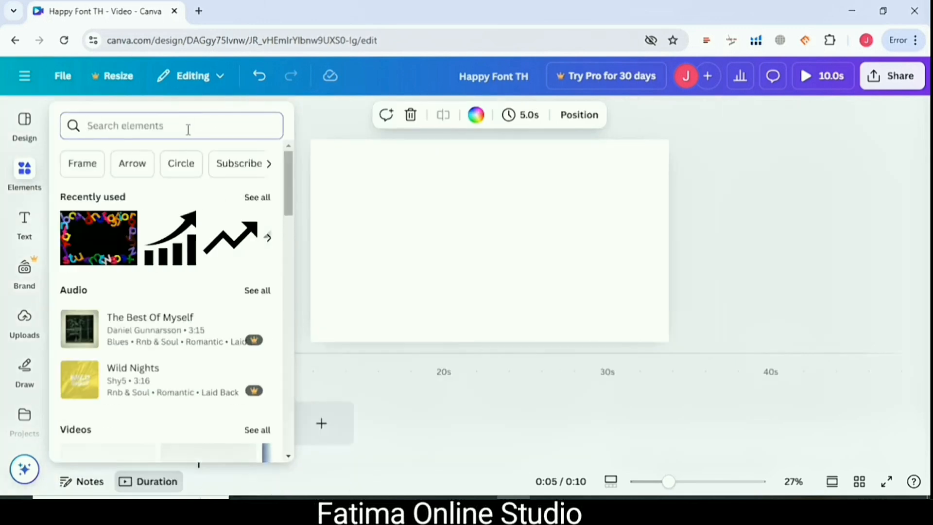
pyautogui.write('Le')
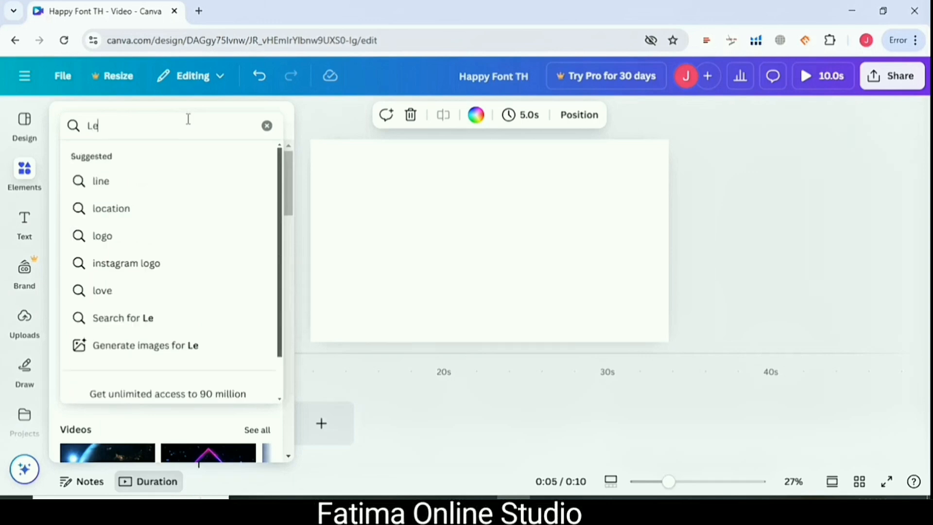
pyautogui.write('tter A')
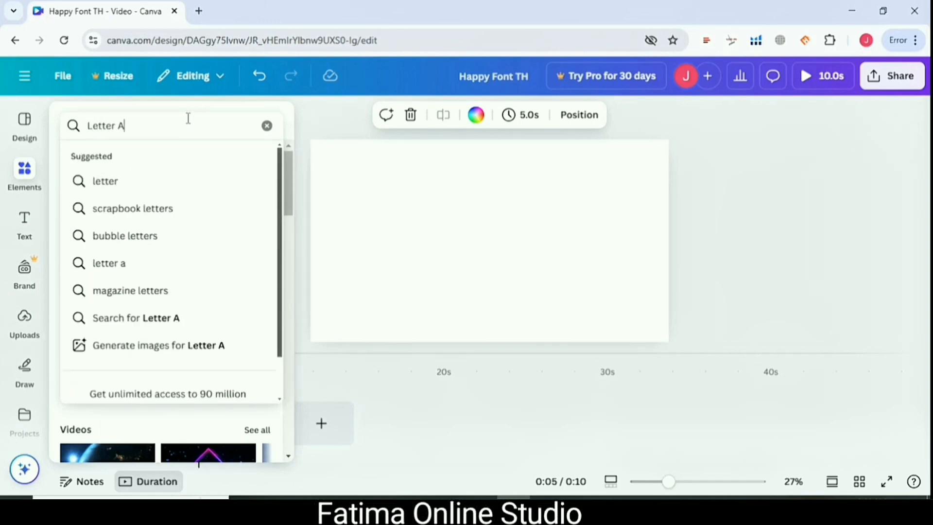
pyautogui.press('Return')
# Add the animated orange letter A graphic with cartoon eyes to the second page
pyautogui.scroll(-3, 171, 311)
pyautogui.scroll(-3, 220, 300)
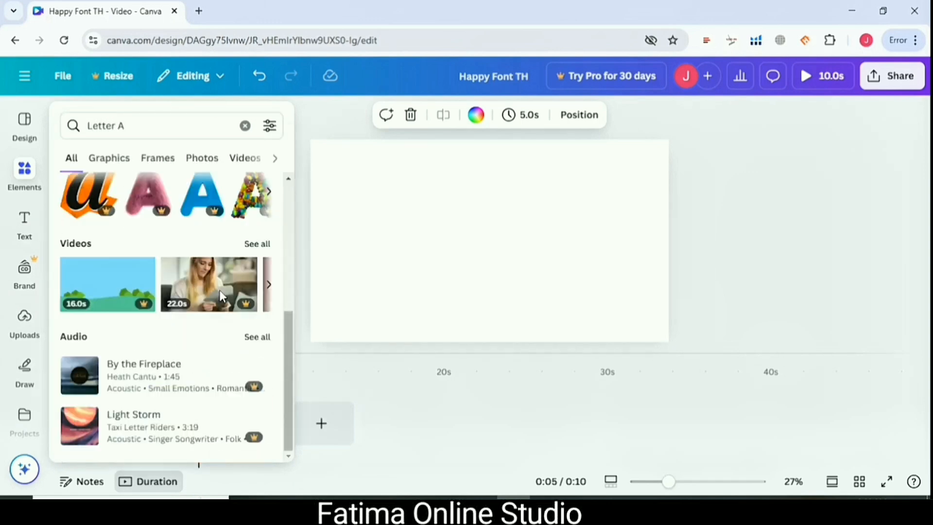
pyautogui.scroll(3, 220, 298)
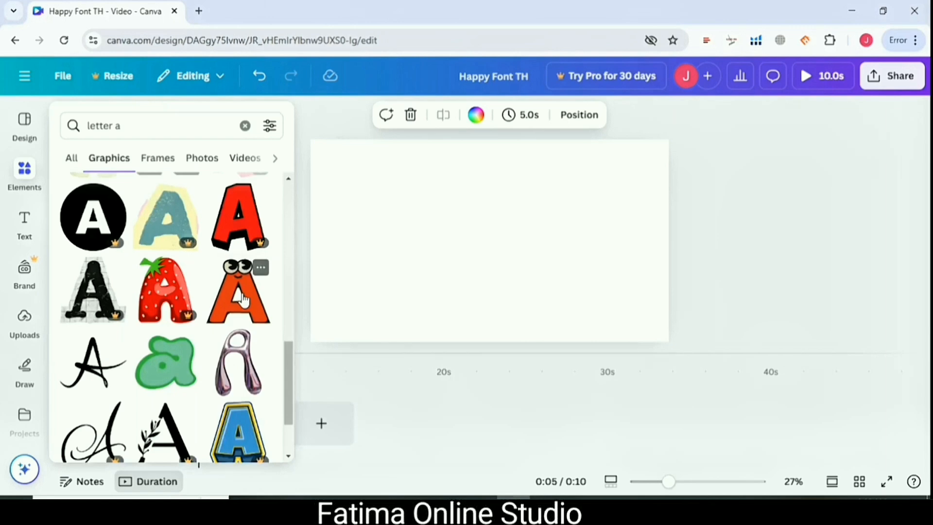
pyautogui.click(241, 299)
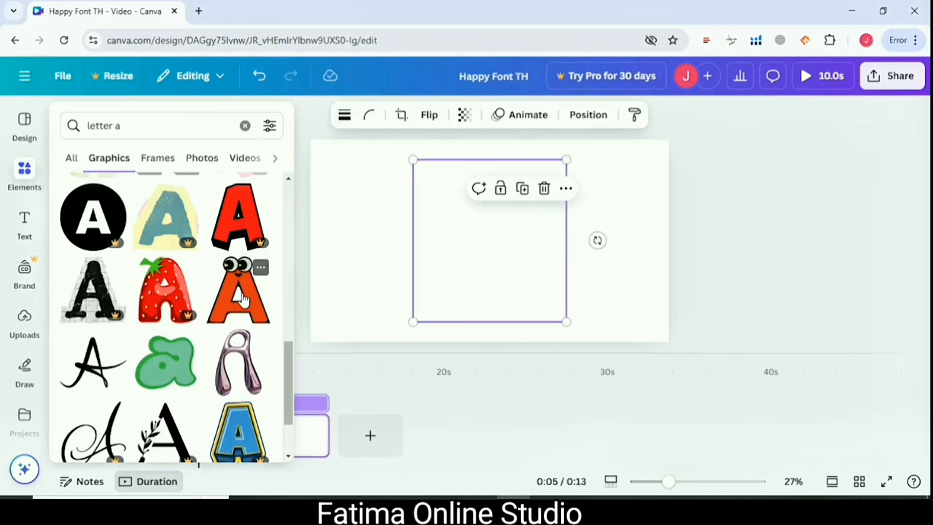
pyautogui.click(293, 285)
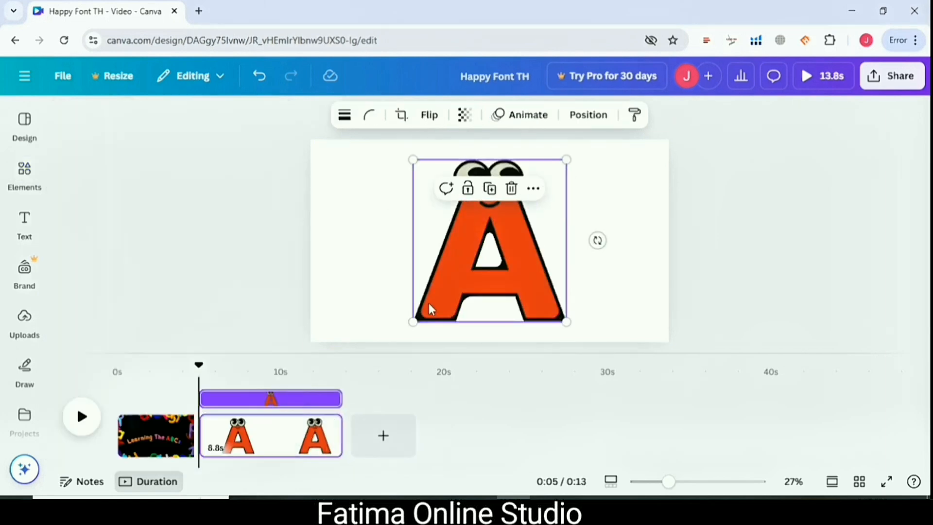
pyautogui.click(573, 291)
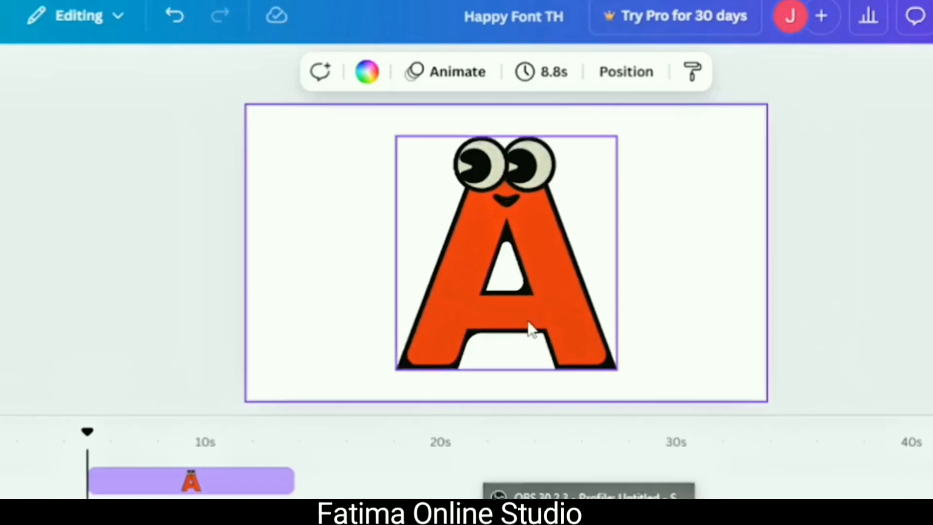
# Enlarge the letter A slightly and move it a little to the left of the page's centre
pyautogui.click(531, 330)
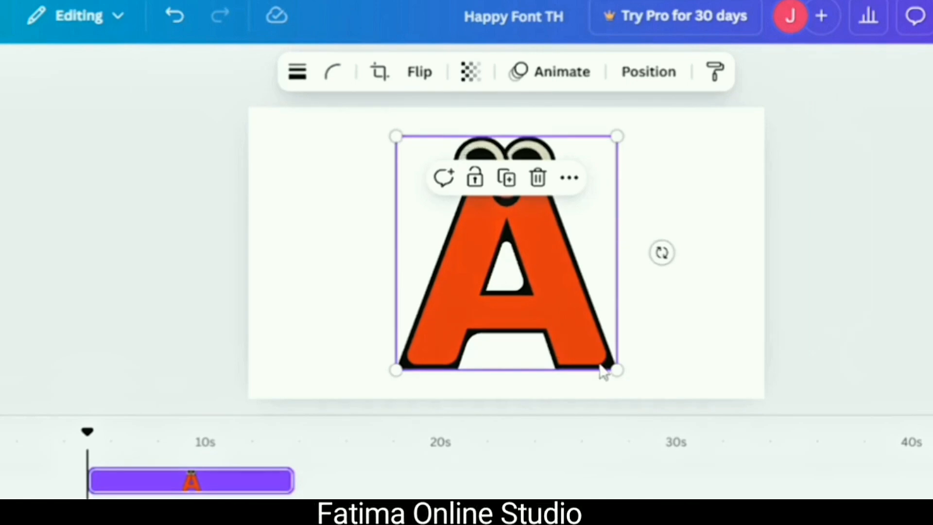
pyautogui.moveTo(613, 368)
pyautogui.mouseDown()
pyautogui.moveTo(632, 384)
pyautogui.moveTo(620, 365)
pyautogui.mouseUp()
pyautogui.moveTo(539, 278); pyautogui.dragTo(511, 264)
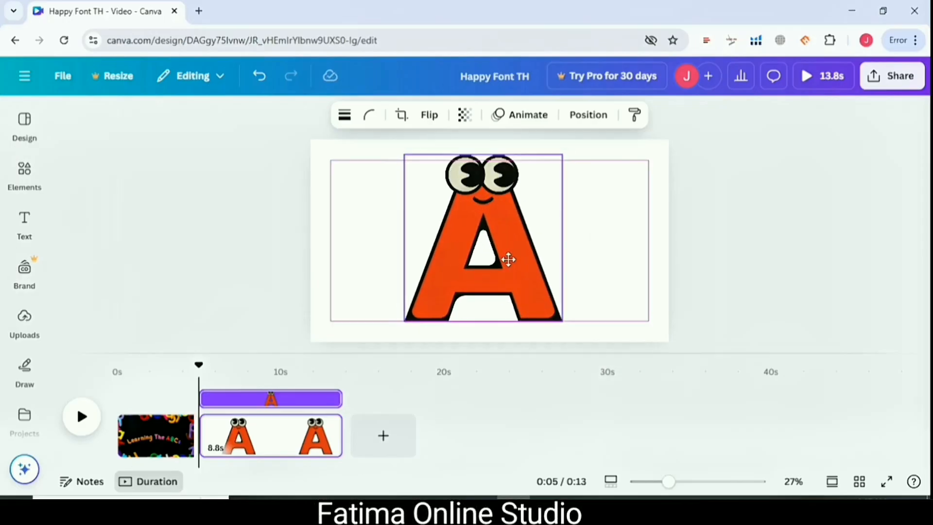
pyautogui.click(585, 300)
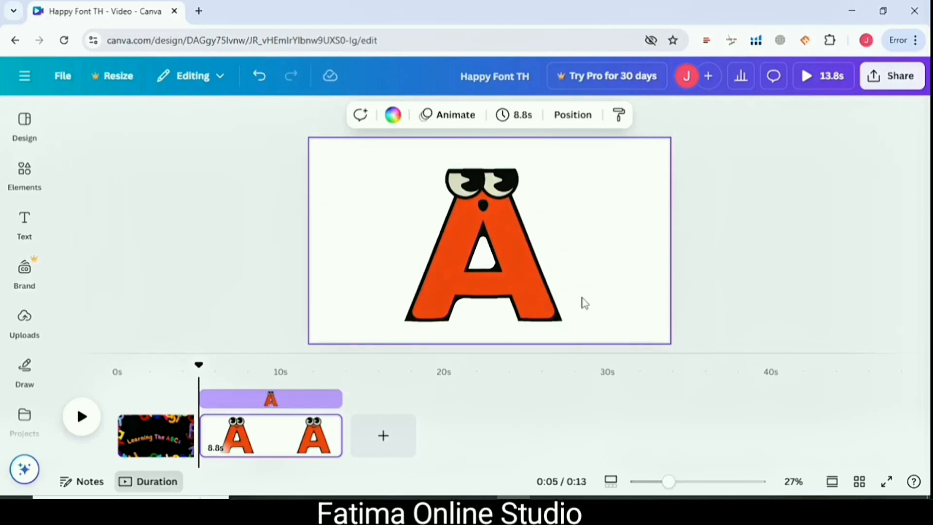
# Search the graphics for "apple" and add the glossy dark red apple with a green leaf
pyautogui.click(25, 173)
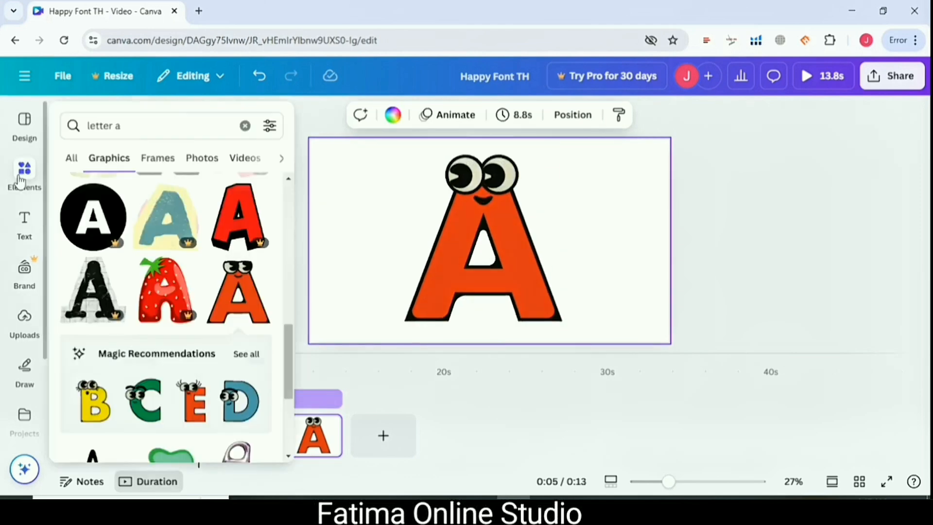
pyautogui.click(194, 120)
pyautogui.hotkey('ctrl', 'a')
pyautogui.write('apple')
pyautogui.press('Return')
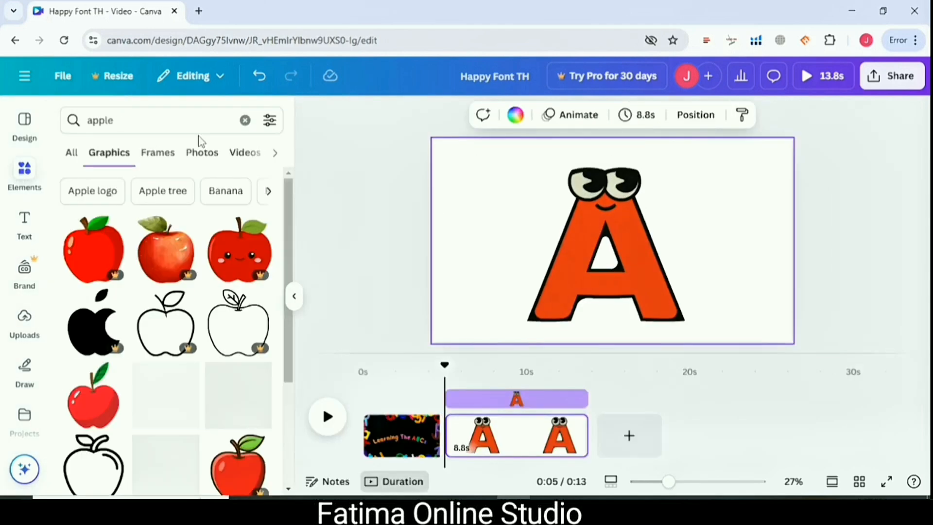
pyautogui.scroll(-2, 205, 286)
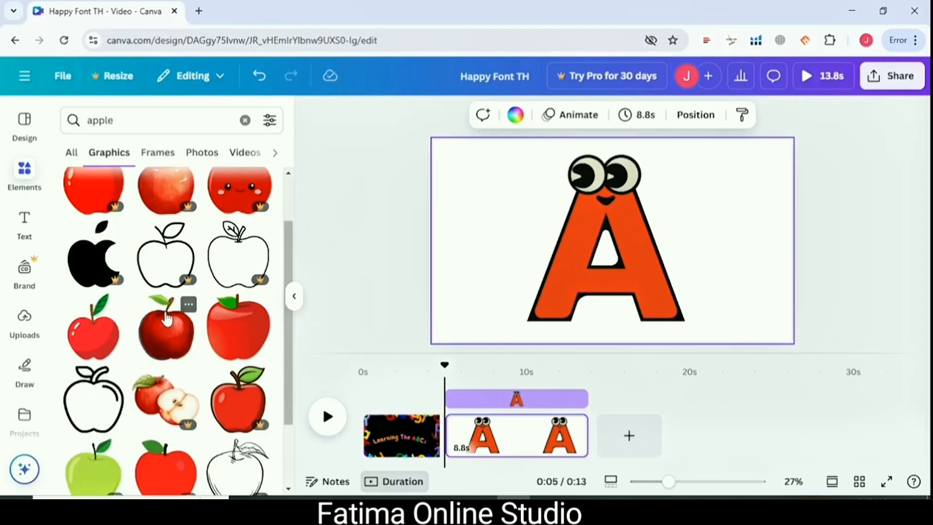
pyautogui.scroll(-2, 184, 321)
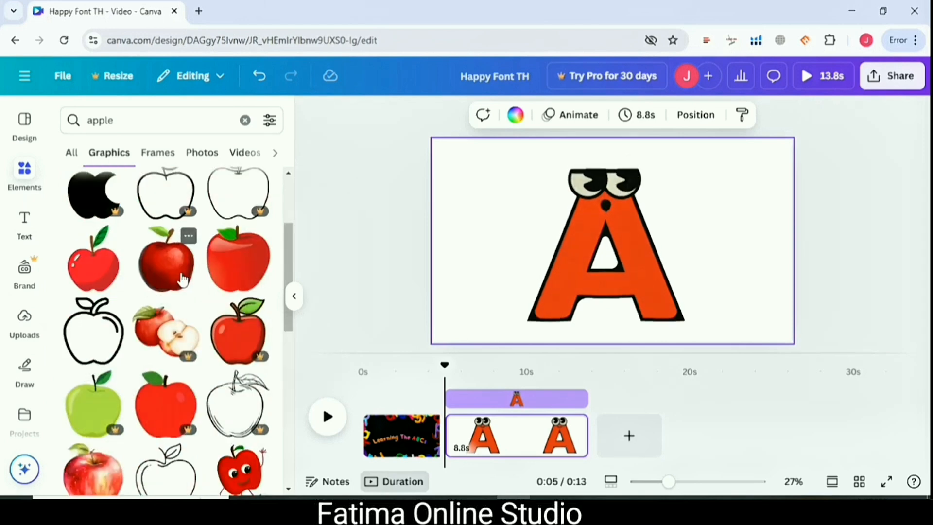
pyautogui.click(182, 280)
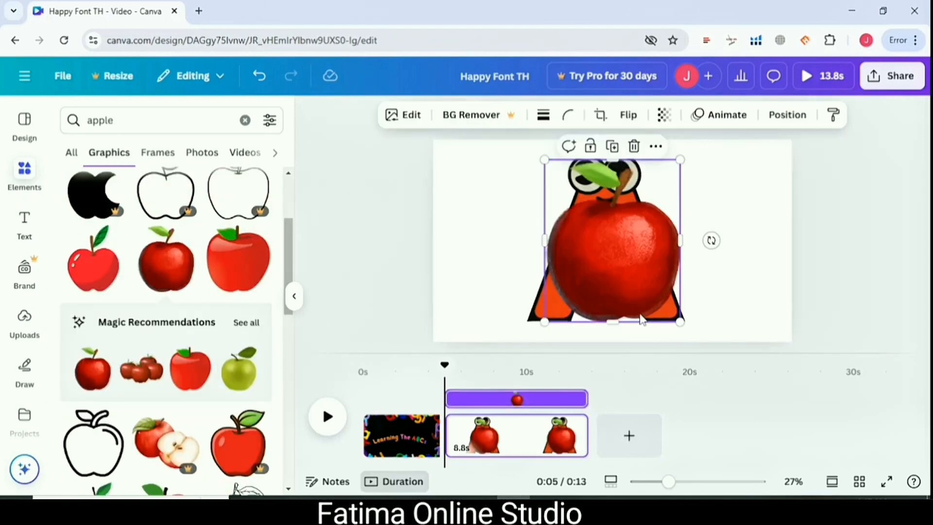
# Shrink the apple and place it in the page's upper-left corner beside the letter A
pyautogui.moveTo(680, 322); pyautogui.dragTo(652, 287)
pyautogui.moveTo(619, 255); pyautogui.dragTo(517, 226)
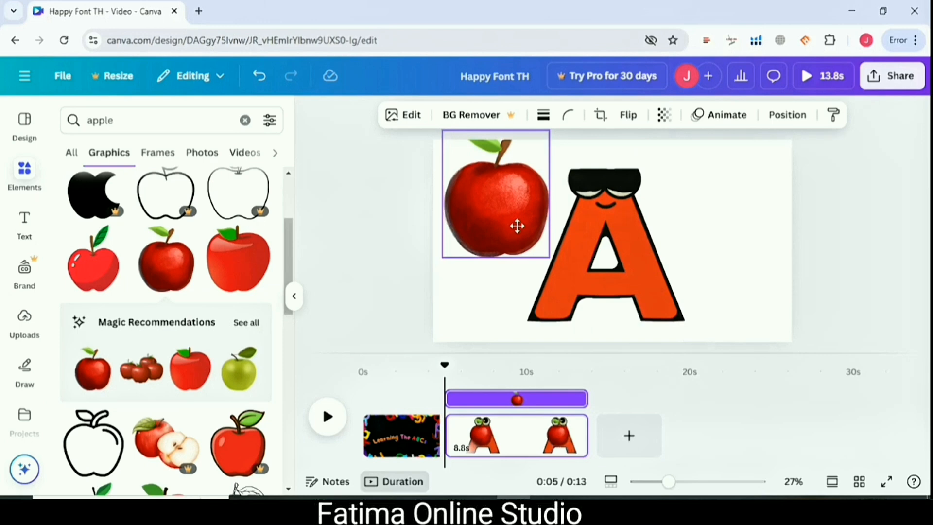
pyautogui.moveTo(548, 258); pyautogui.dragTo(533, 238)
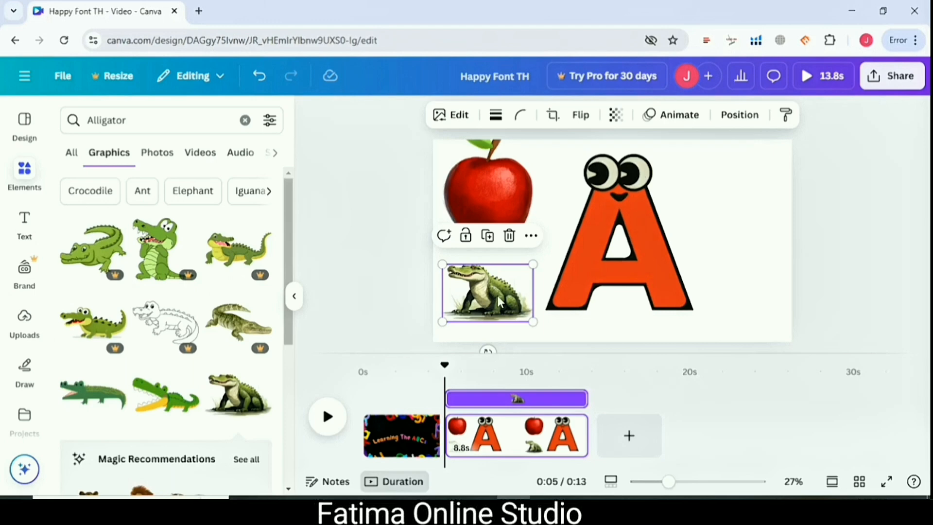
# Search the graphics for "Ant" and add the pinkish-red cartoon ant with blushing cheeks
pyautogui.click(714, 240)
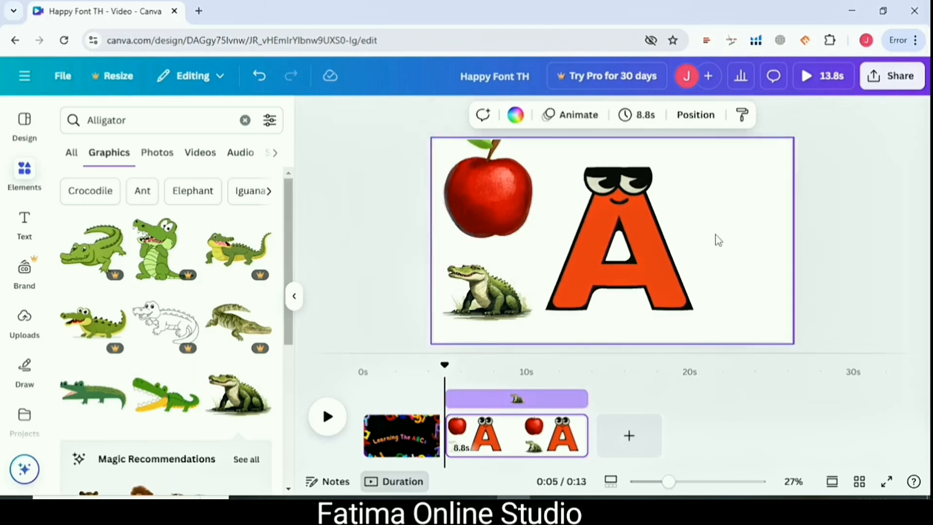
pyautogui.click(245, 120)
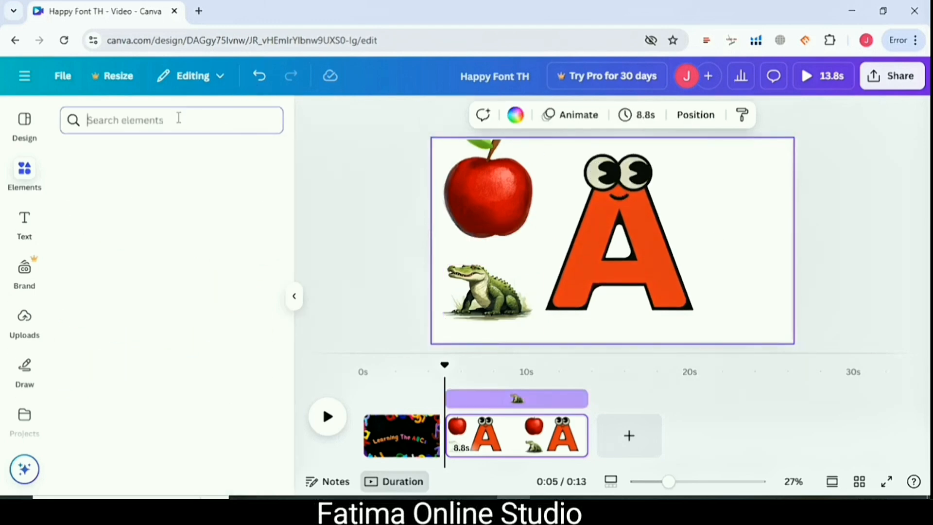
pyautogui.write('Ant')
pyautogui.press('Return')
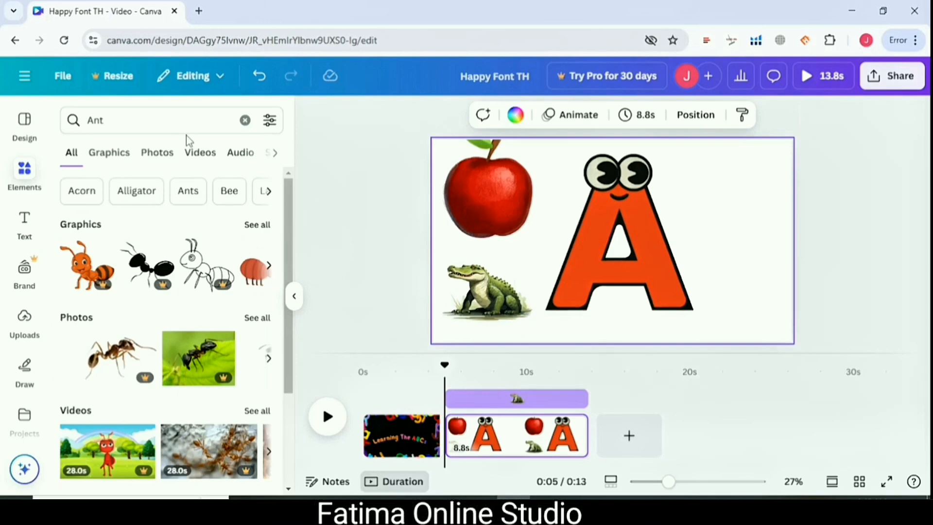
pyautogui.click(268, 267)
pyautogui.click(257, 225)
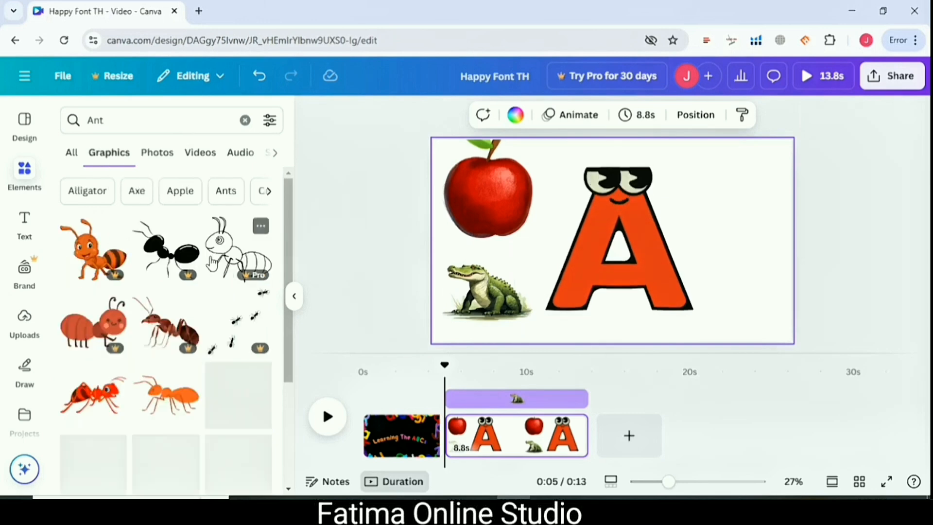
pyautogui.scroll(-4, 200, 305)
pyautogui.click(181, 351)
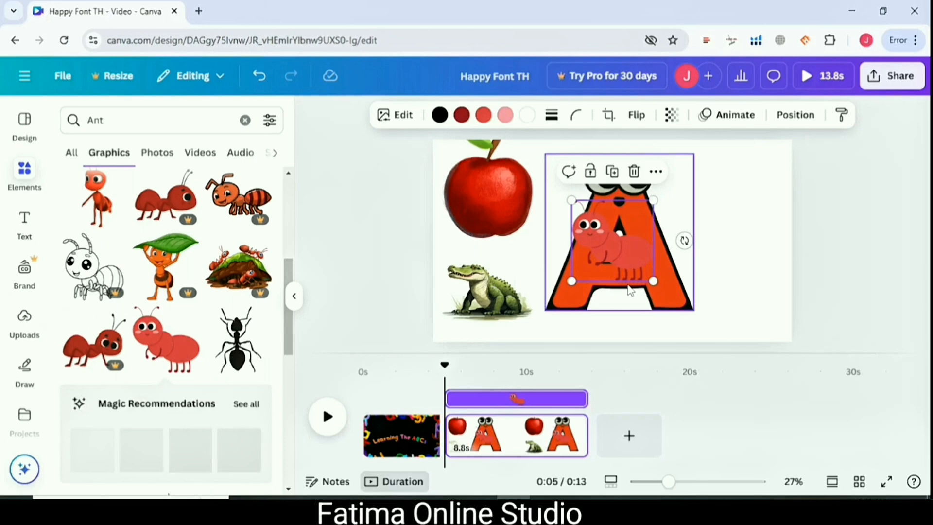
# Shrink the ant slightly and move it to the page's upper right, beside the letter A
pyautogui.moveTo(577, 280); pyautogui.dragTo(584, 274)
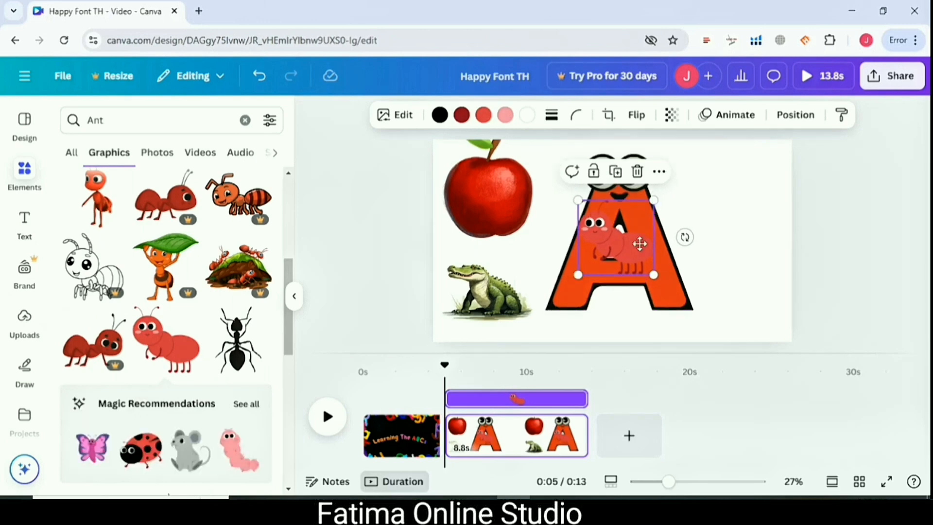
pyautogui.moveTo(639, 244); pyautogui.dragTo(769, 201)
pyautogui.click(681, 235)
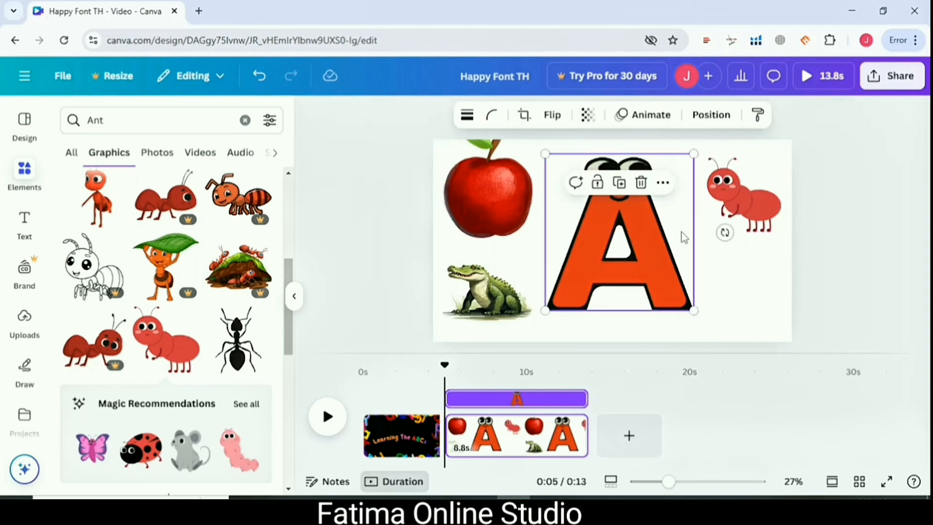
pyautogui.click(717, 289)
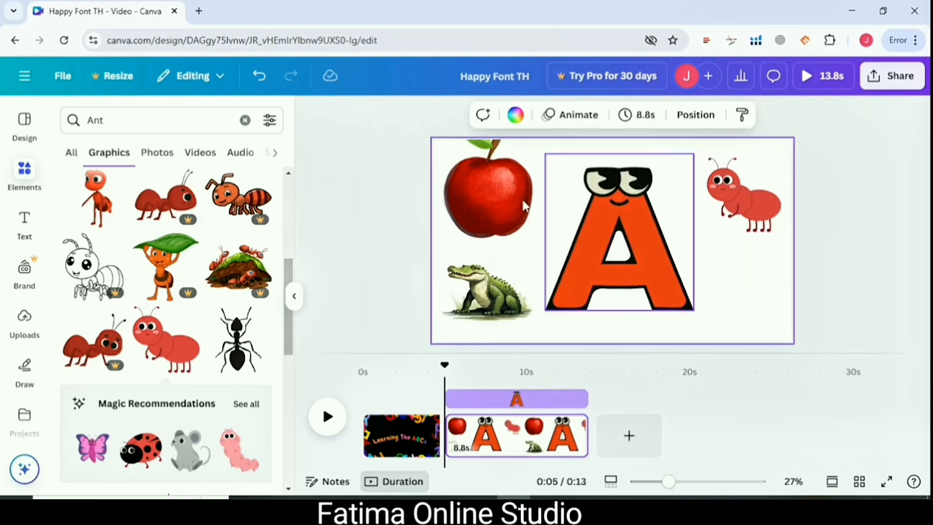
# Search the graphics for "aeroplane" and add the grey airplane to the letter A page
pyautogui.click(245, 120)
pyautogui.write('aeroplane')
pyautogui.press('Return')
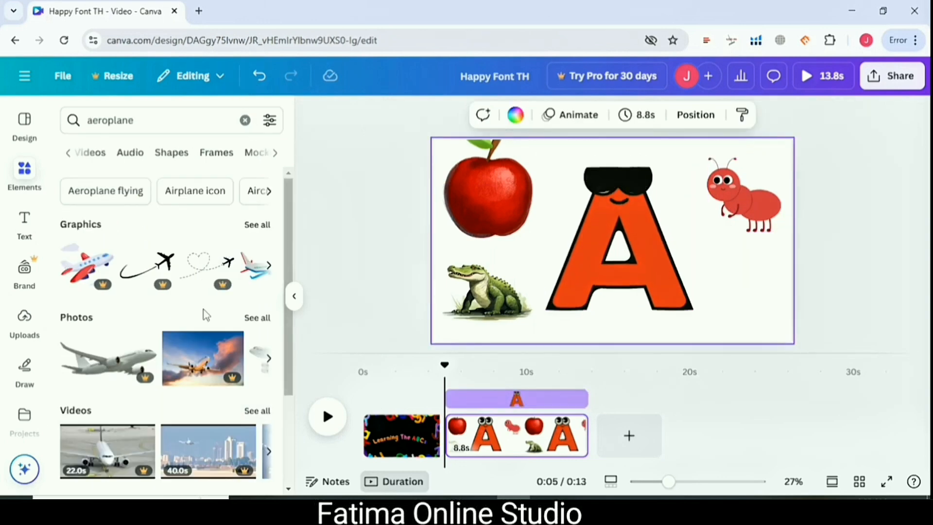
pyautogui.click(257, 224)
pyautogui.scroll(-3, 195, 326)
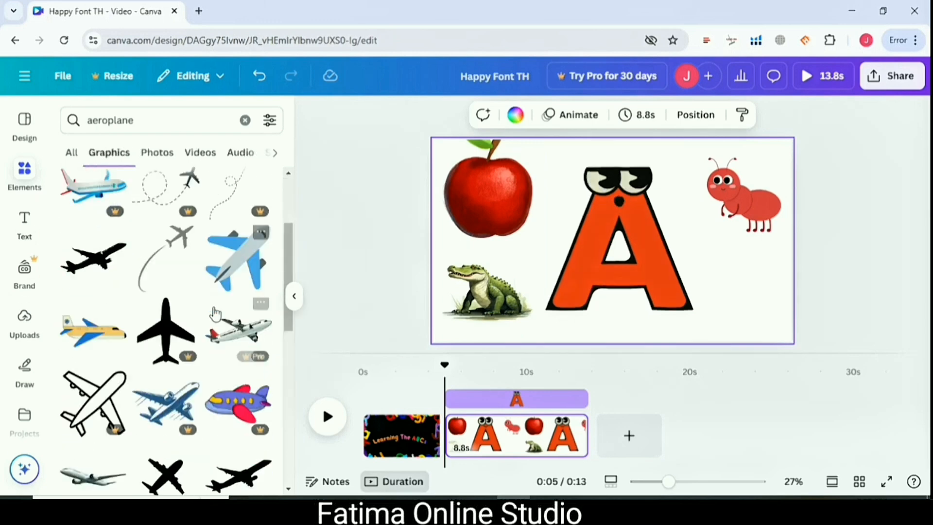
pyautogui.scroll(-5, 215, 313)
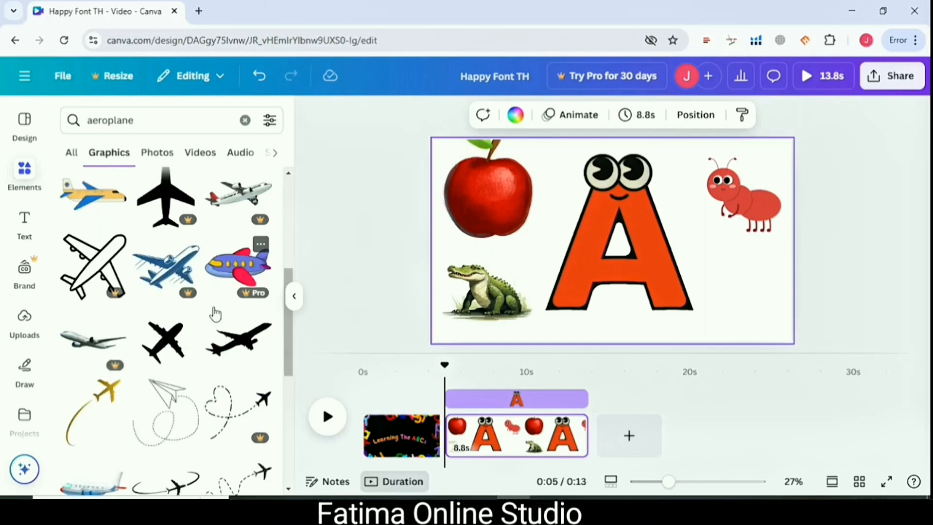
pyautogui.click(243, 296)
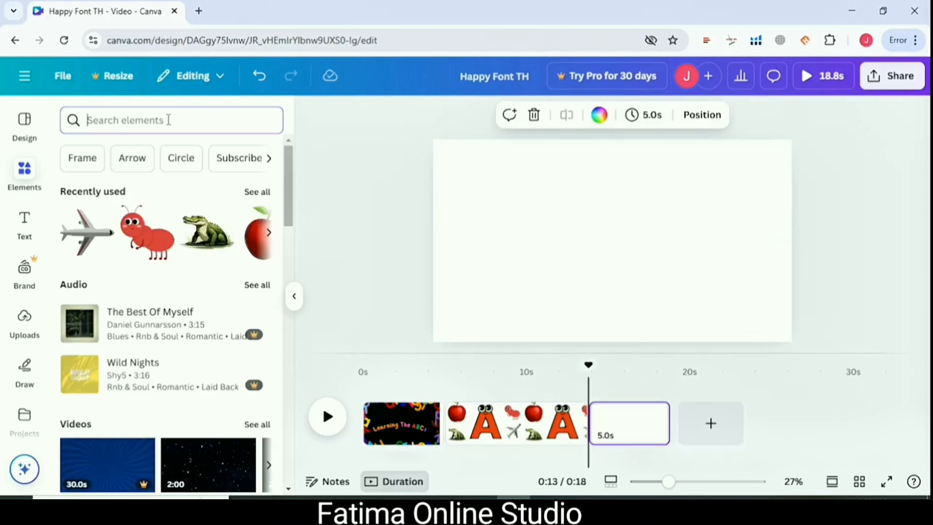
# Search the graphics for "b" and add the yellow cartoon letter B with eyes to the blank third page
pyautogui.write('b')
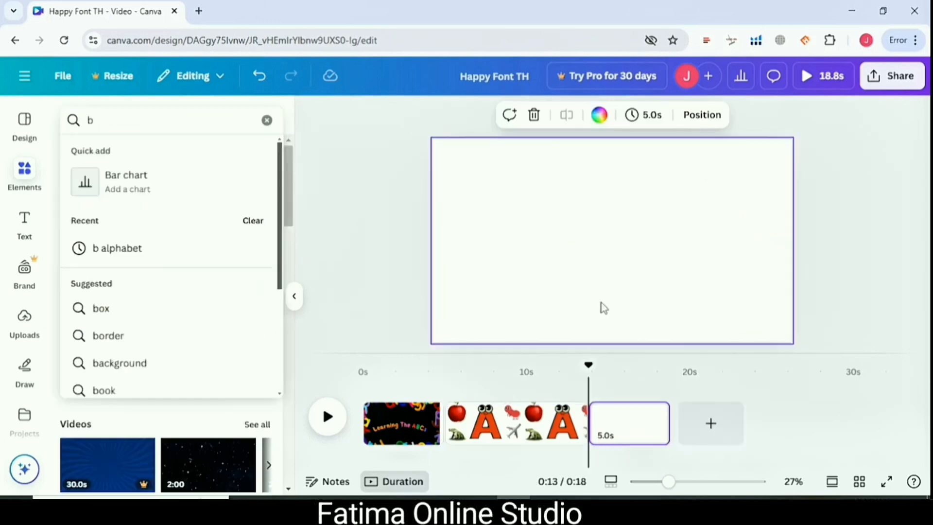
pyautogui.press('Return')
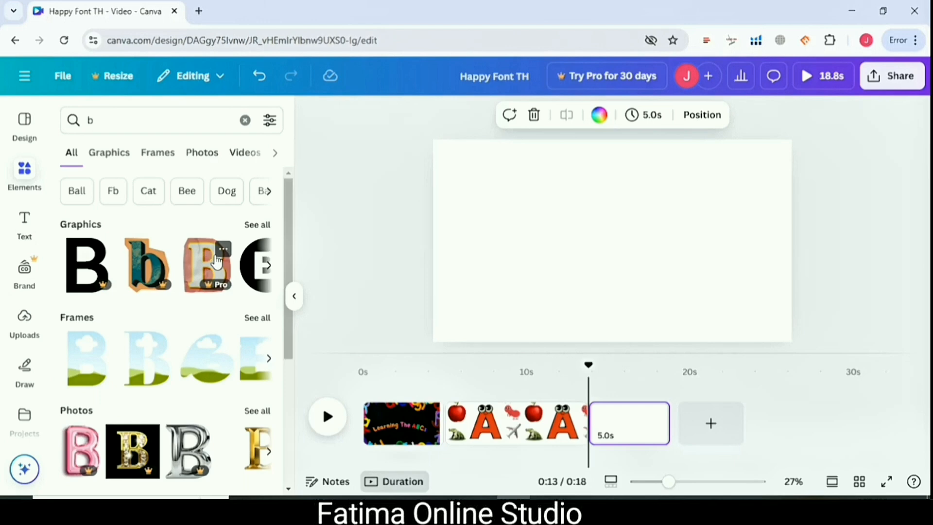
pyautogui.click(258, 225)
pyautogui.scroll(-5, 261, 230)
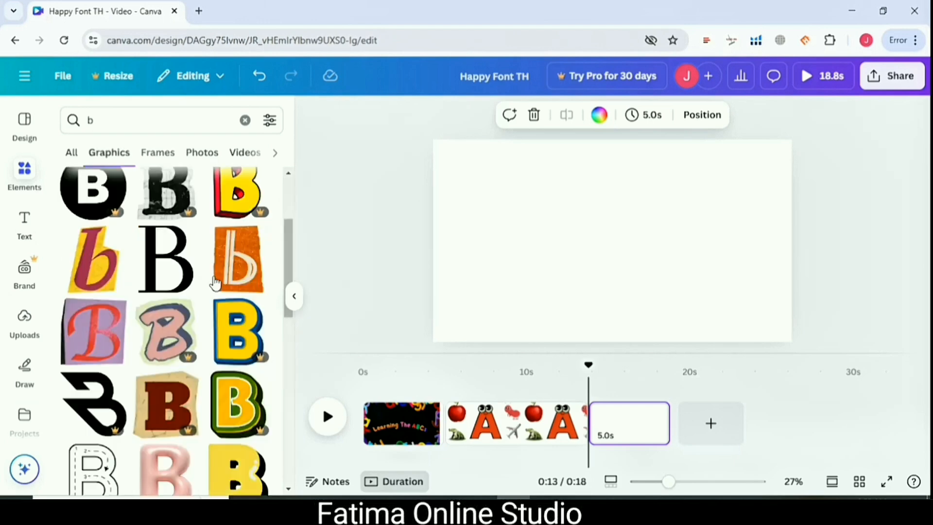
pyautogui.scroll(-3, 215, 283)
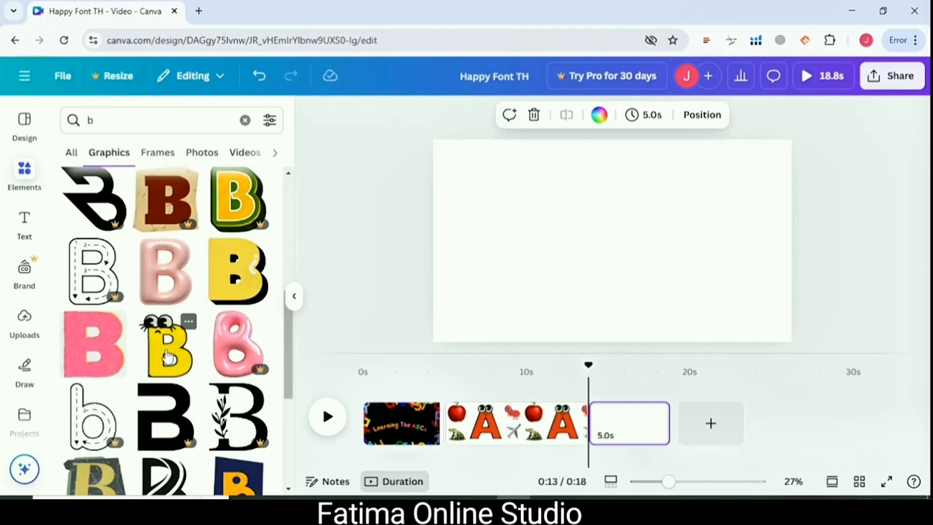
pyautogui.click(169, 357)
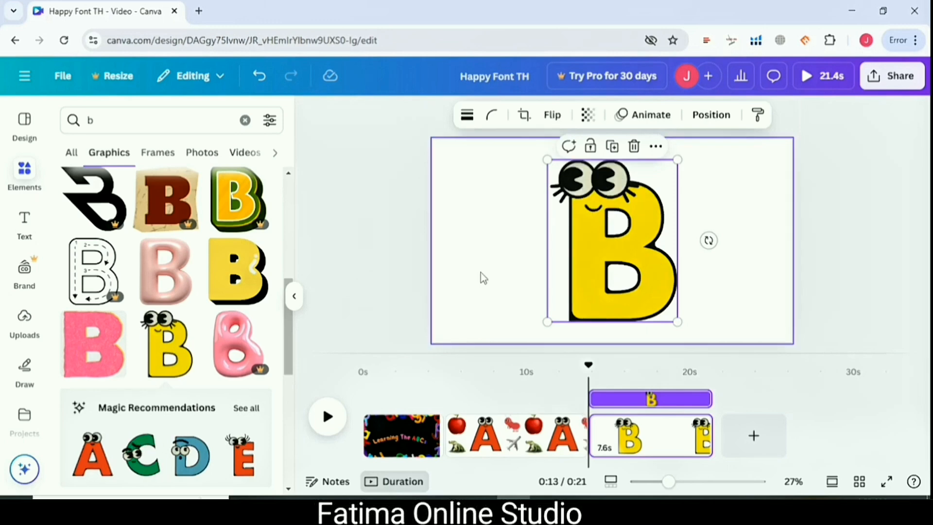
# Search the graphics for "bus", add the blue-and-white bus, and shrink it into the page's upper-left corner beside the letter B
pyautogui.click(245, 120)
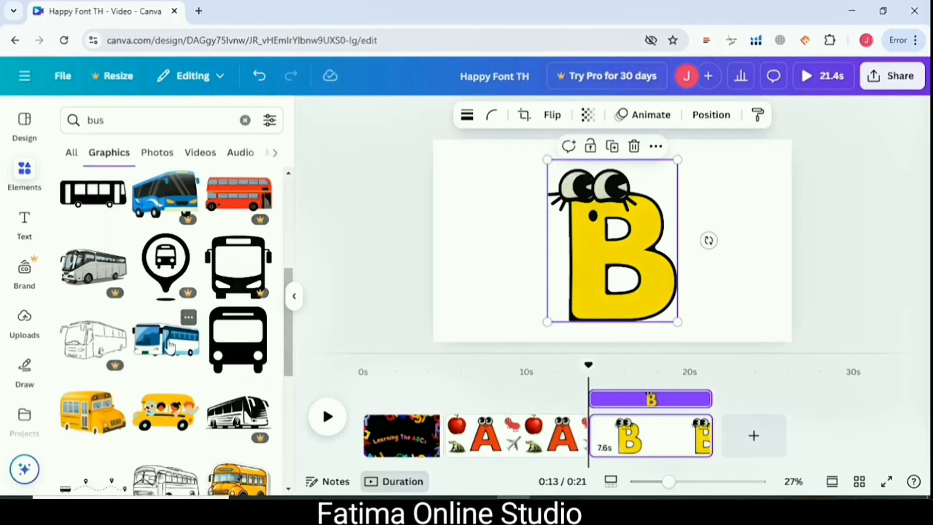
pyautogui.click(170, 346)
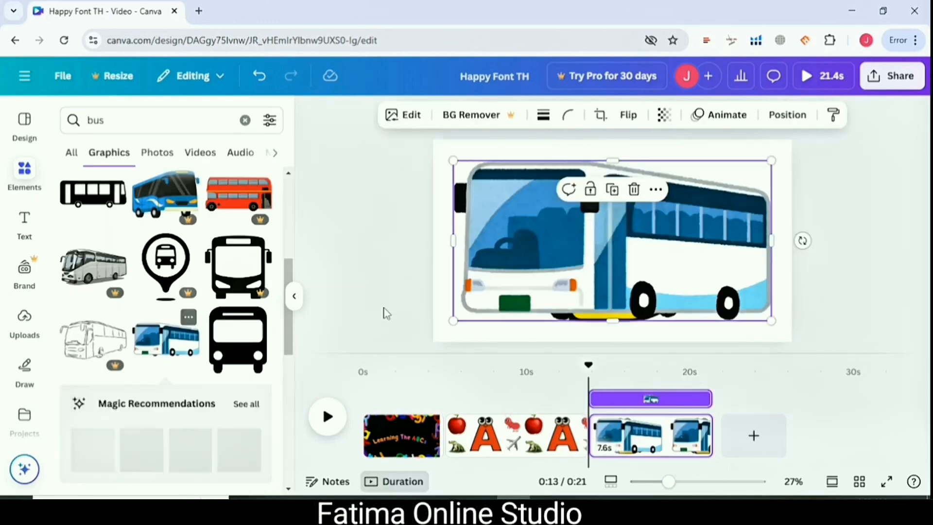
pyautogui.moveTo(771, 321); pyautogui.dragTo(565, 217)
pyautogui.moveTo(534, 200); pyautogui.dragTo(520, 207)
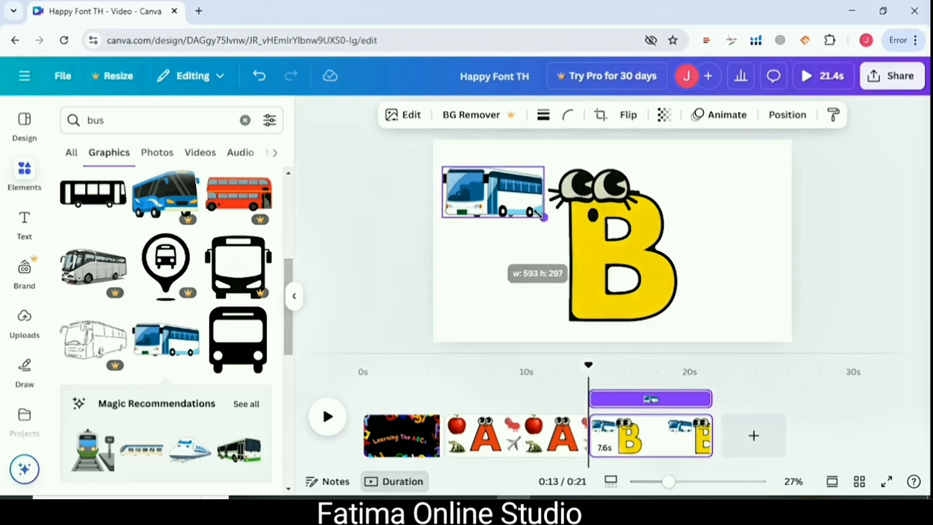
pyautogui.click(350, 294)
# Search the graphics for "bat", add the black cartoon bat with spread wings, and place it below the bus
pyautogui.click(245, 120)
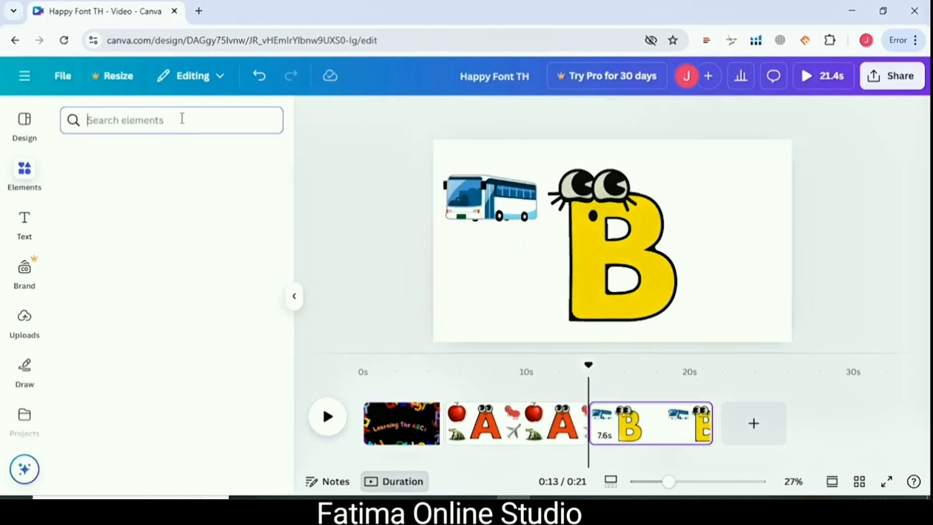
pyautogui.write('bat')
pyautogui.press('Return')
pyautogui.click(93, 258)
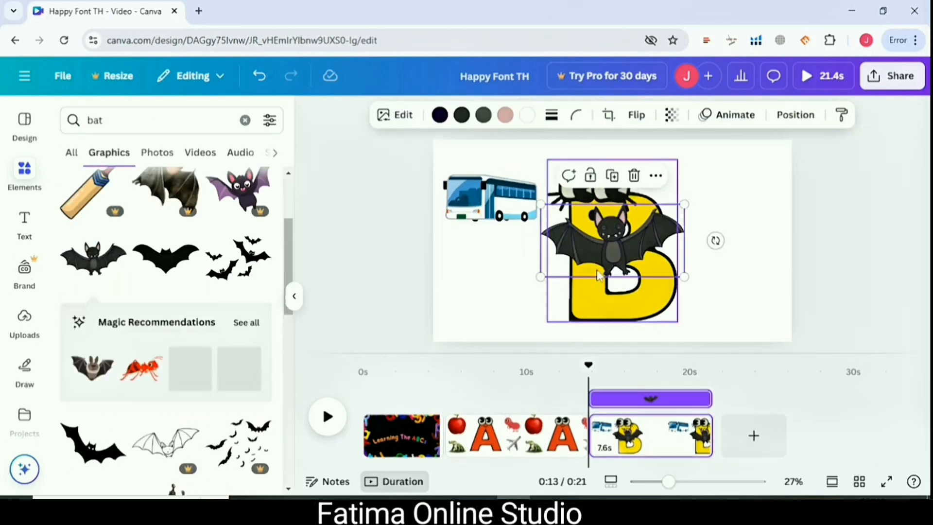
pyautogui.moveTo(598, 243); pyautogui.dragTo(485, 298)
pyautogui.click(351, 265)
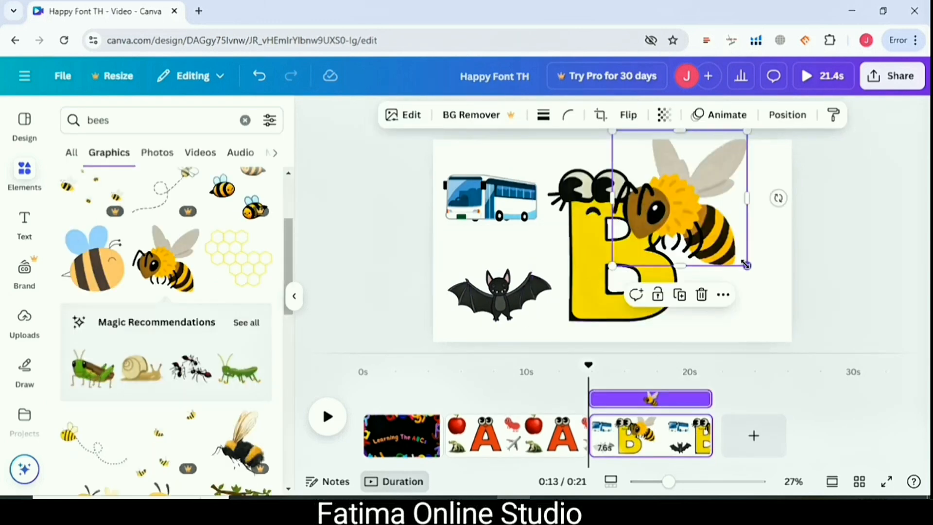
# Shrink the bee beside the letter B, and place the orange basketball graphic in the page's lower-right corner
pyautogui.moveTo(747, 265); pyautogui.dragTo(710, 227)
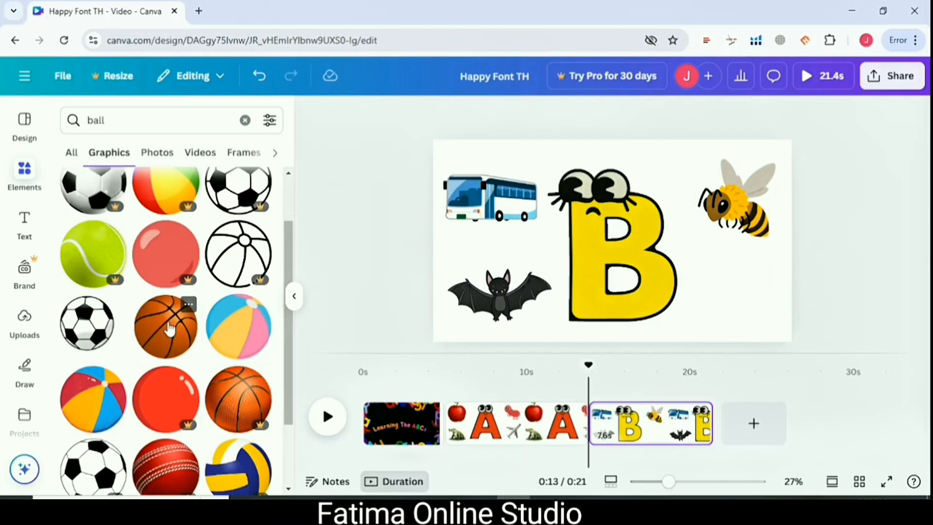
pyautogui.moveTo(167, 327); pyautogui.dragTo(736, 293)
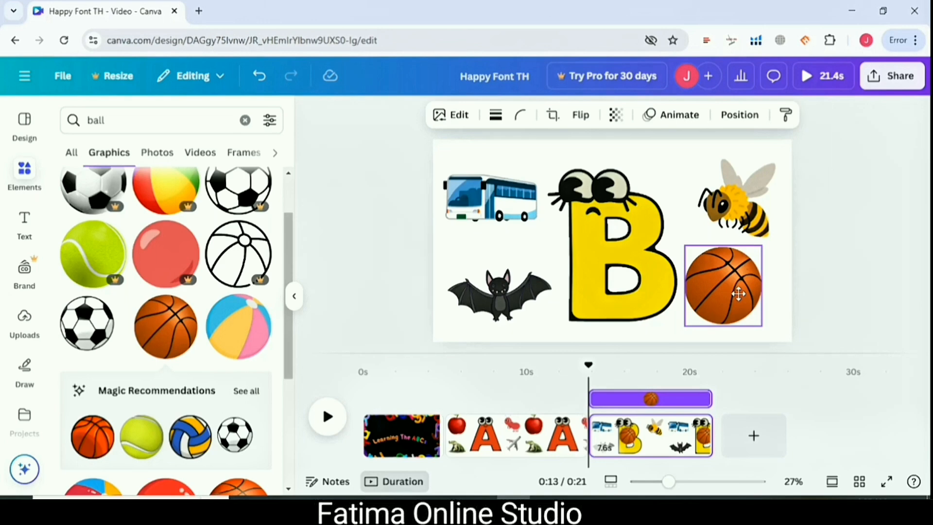
pyautogui.moveTo(739, 293); pyautogui.dragTo(765, 304)
pyautogui.click(911, 324)
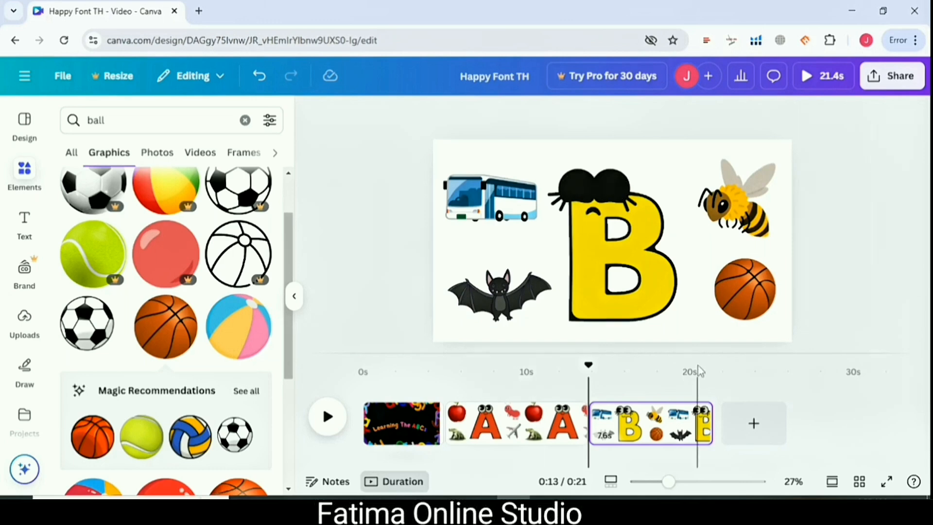
# Apply the Tectonic animation to the basketball on the letter B page and select the bee
pyautogui.click(745, 289)
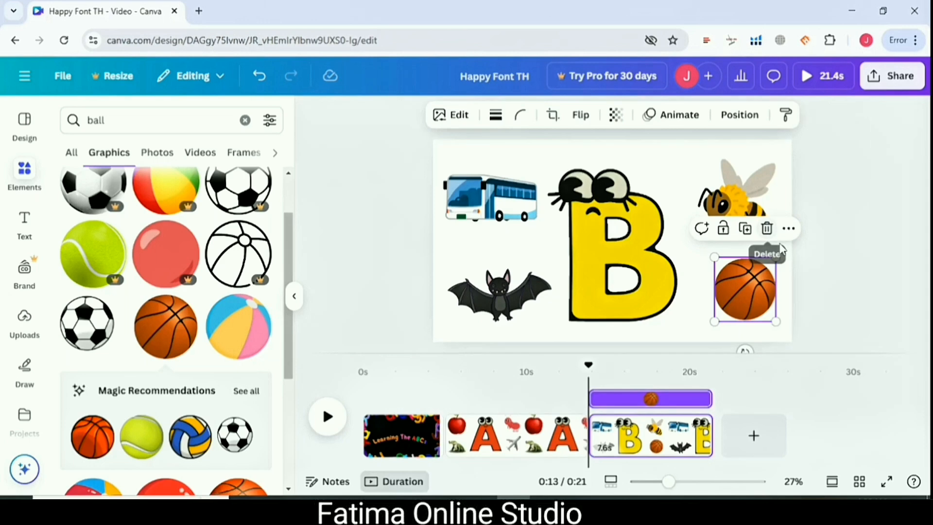
pyautogui.click(688, 118)
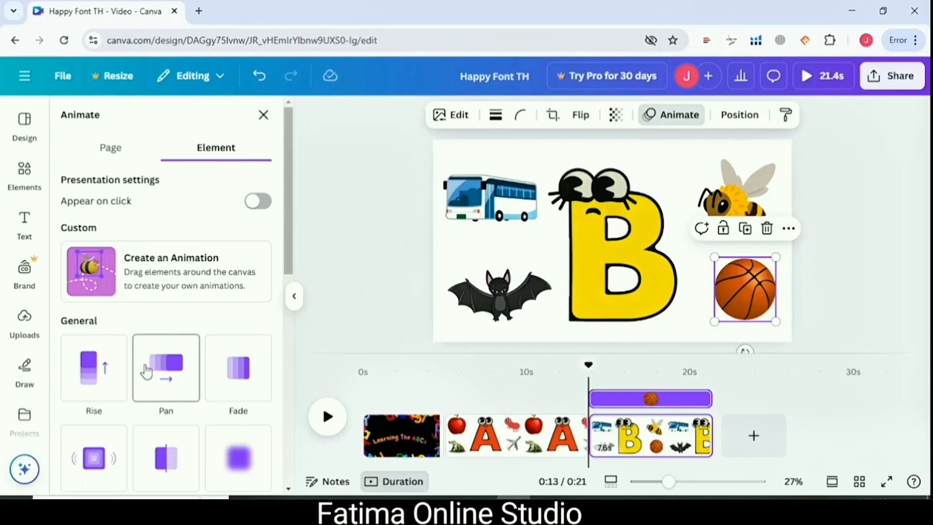
pyautogui.scroll(-3, 203, 338)
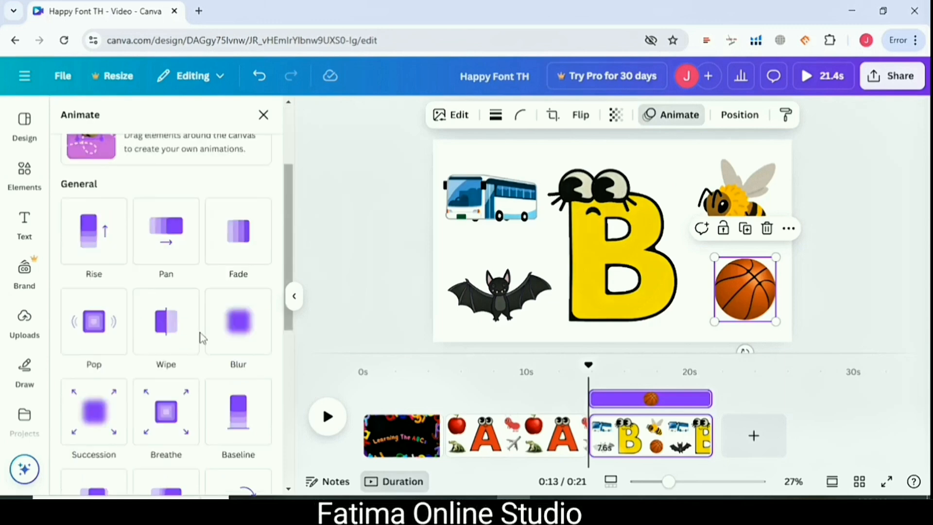
pyautogui.scroll(1, 224, 316)
pyautogui.scroll(-1, 217, 316)
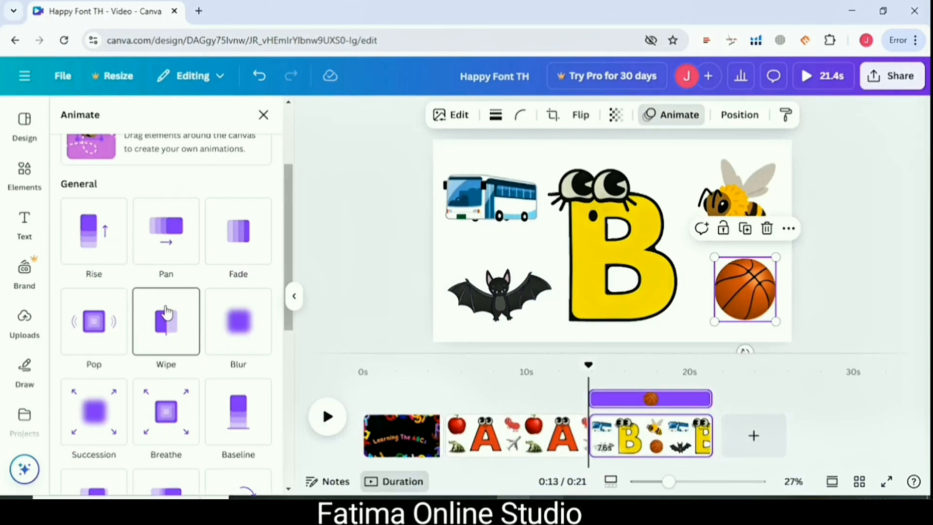
pyautogui.scroll(-3, 165, 312)
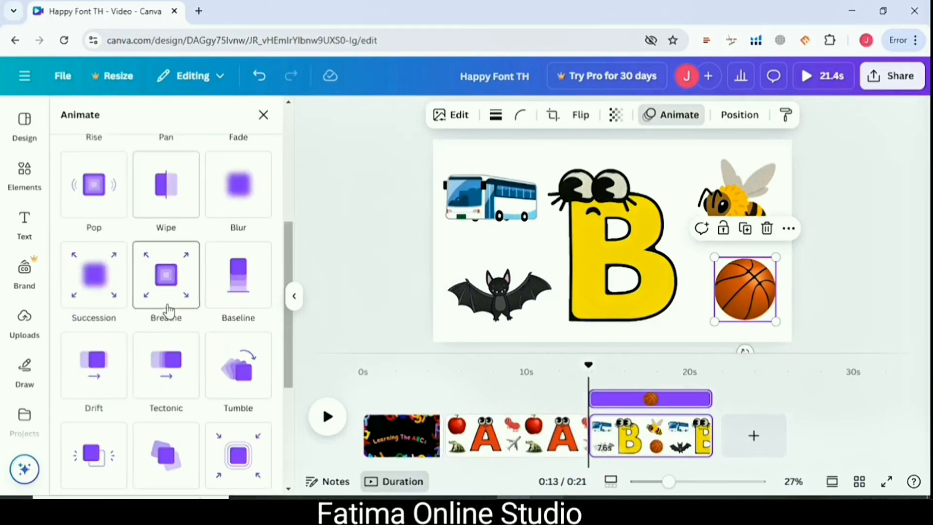
pyautogui.click(169, 378)
pyautogui.click(723, 206)
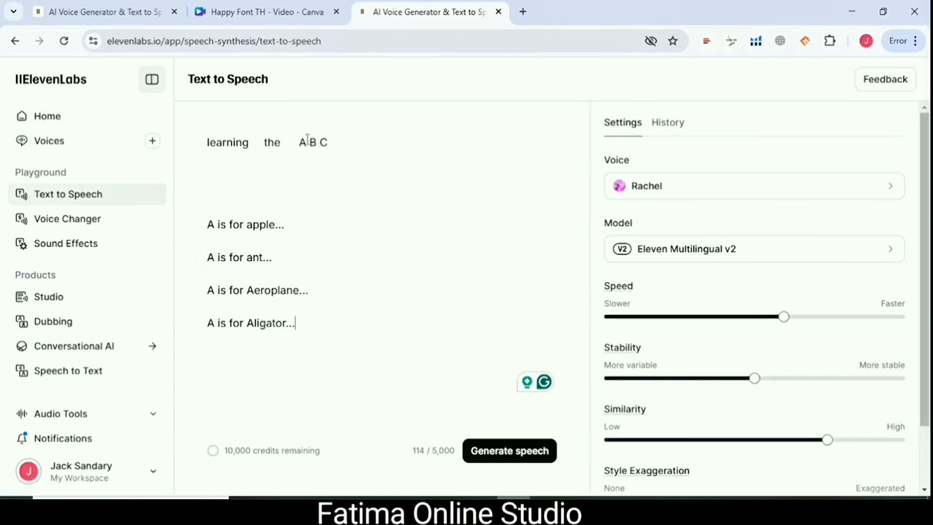
# In ElevenLabs Text to Speech, add a row of ten dots after "learning the A B C" in the script
pyautogui.click(382, 149)
pyautogui.write('..........')
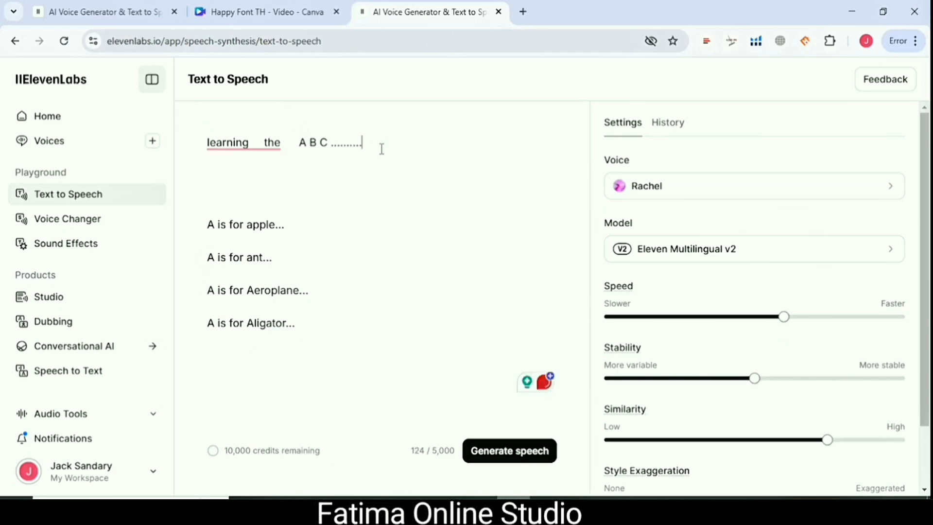
pyautogui.click(293, 173)
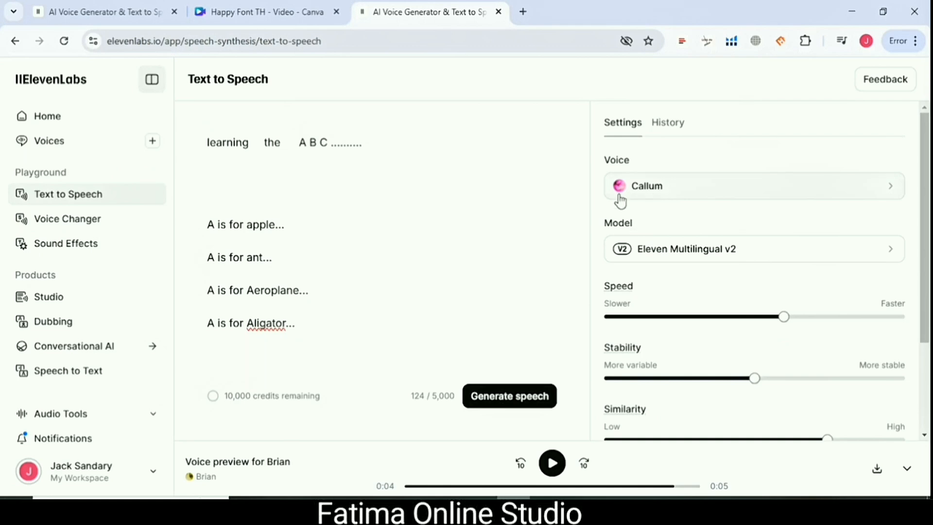
# Generate the speech for the letter A script with the Callum voice and download the audio
pyautogui.click(489, 402)
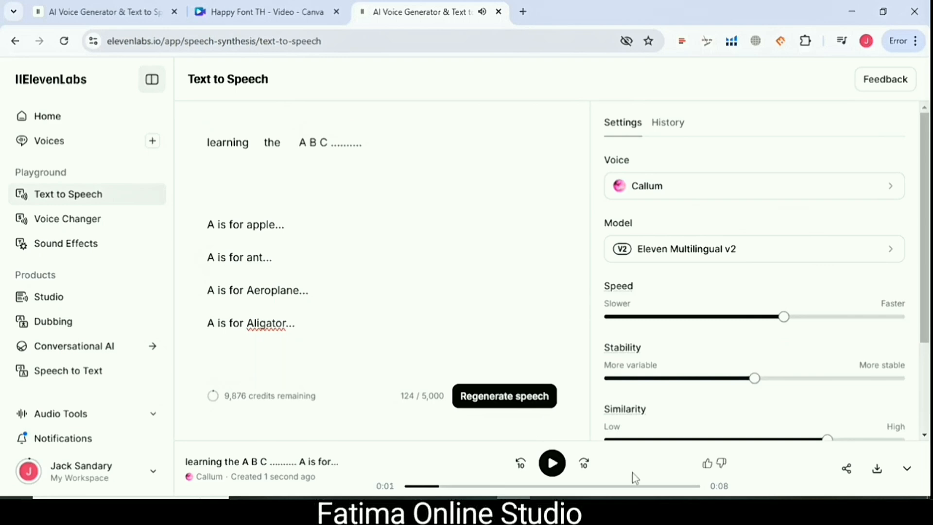
pyautogui.scroll(-1, 663, 369)
pyautogui.scroll(-3, 664, 369)
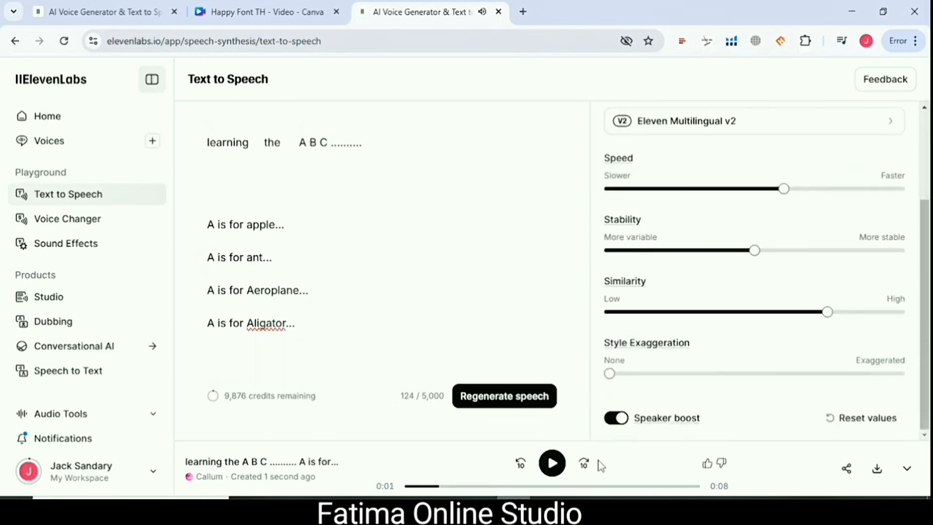
pyautogui.click(877, 468)
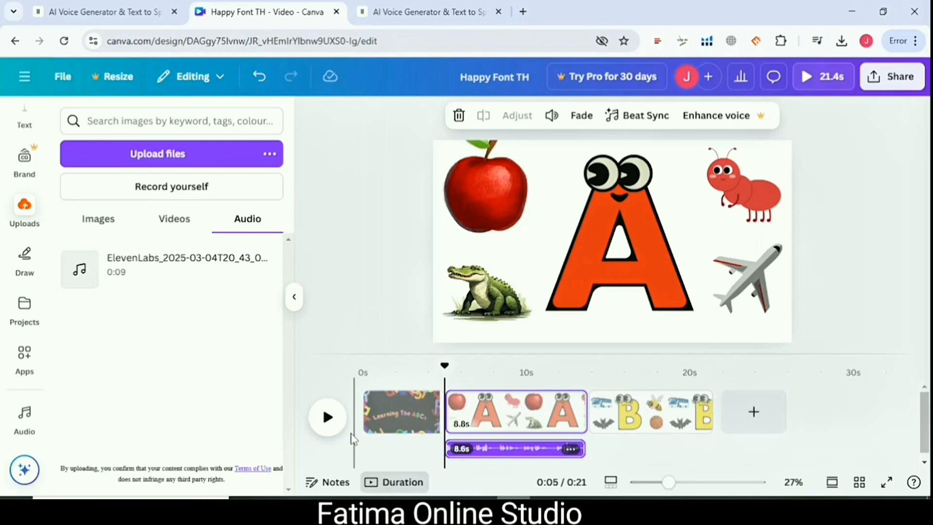
# Back in Canva, add the six-second uploaded voiceover to the timeline and align it with the start of the letter B page
pyautogui.click(653, 421)
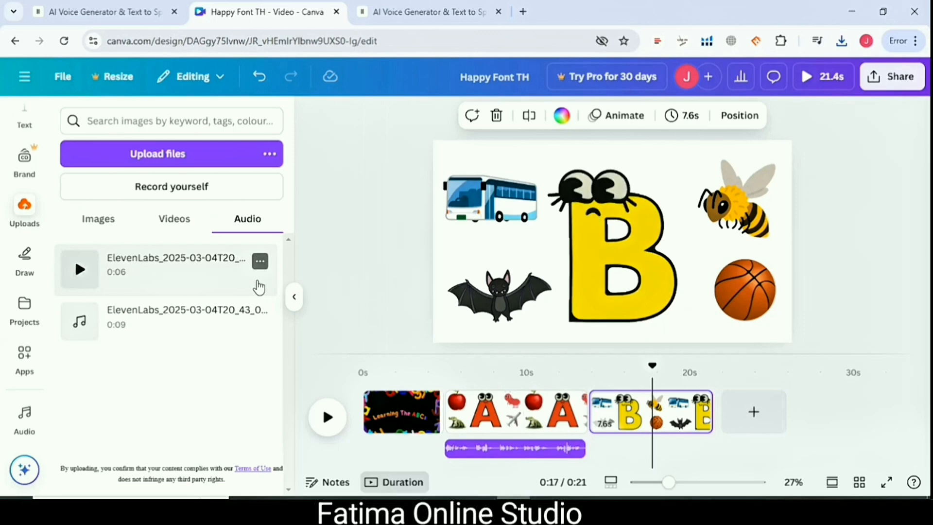
pyautogui.click(186, 273)
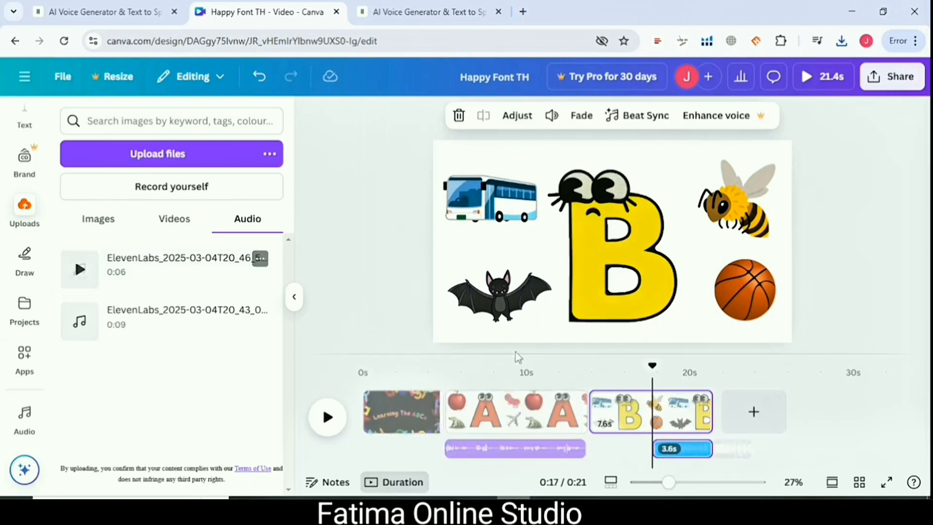
pyautogui.moveTo(580, 456); pyautogui.dragTo(591, 456)
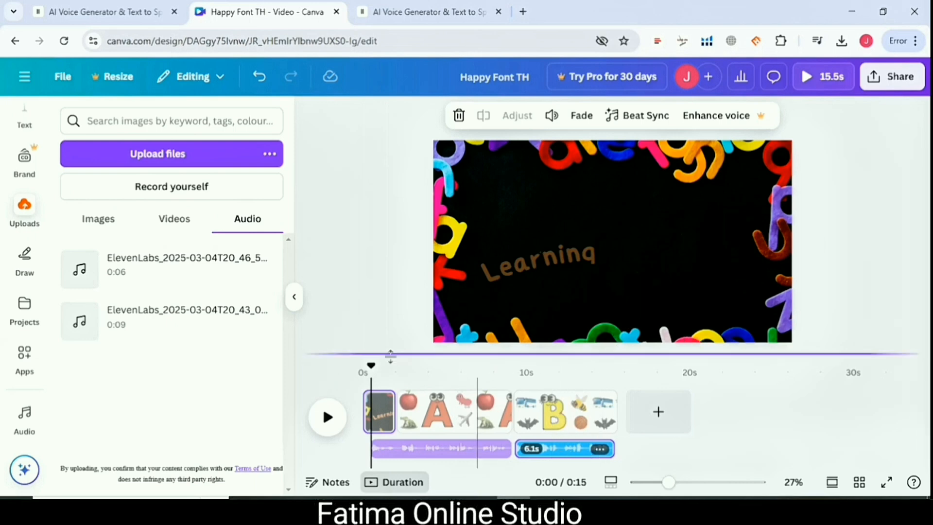
# Preview the video from the title page and the letter B page to check the voiceover timing
pyautogui.click(328, 427)
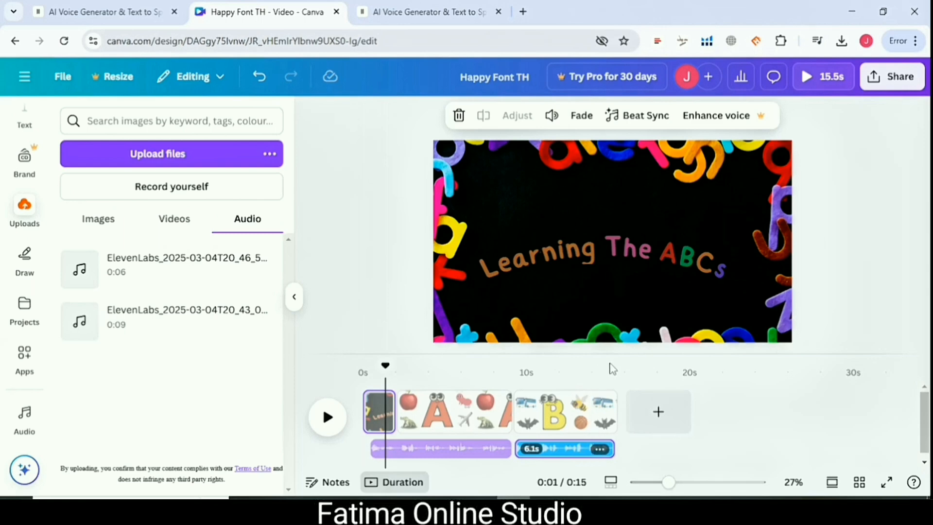
pyautogui.click(551, 371)
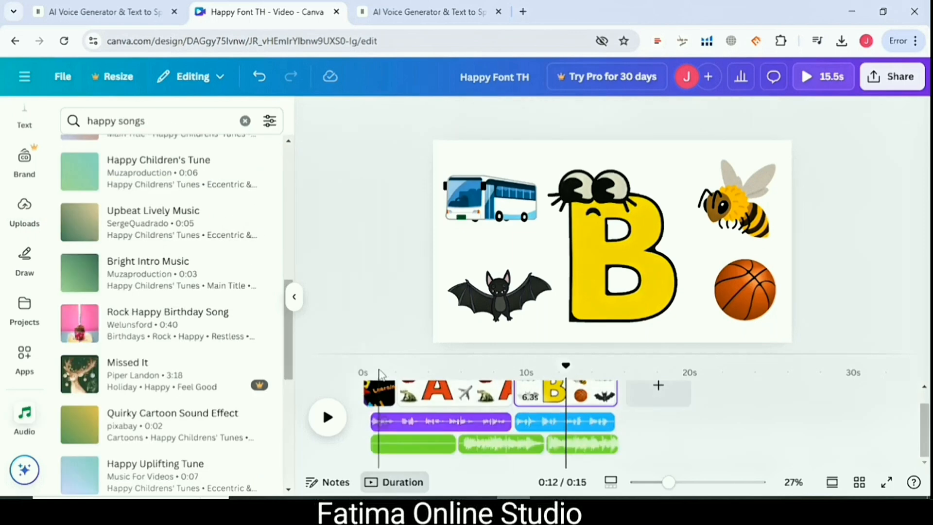
# Lower the volume of the second and third background music clips to 8
pyautogui.click(531, 455)
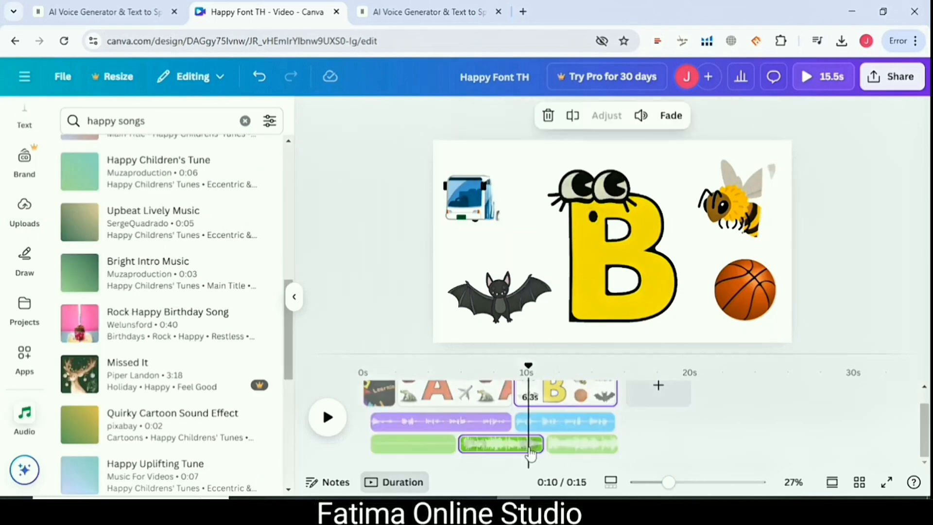
pyautogui.click(641, 115)
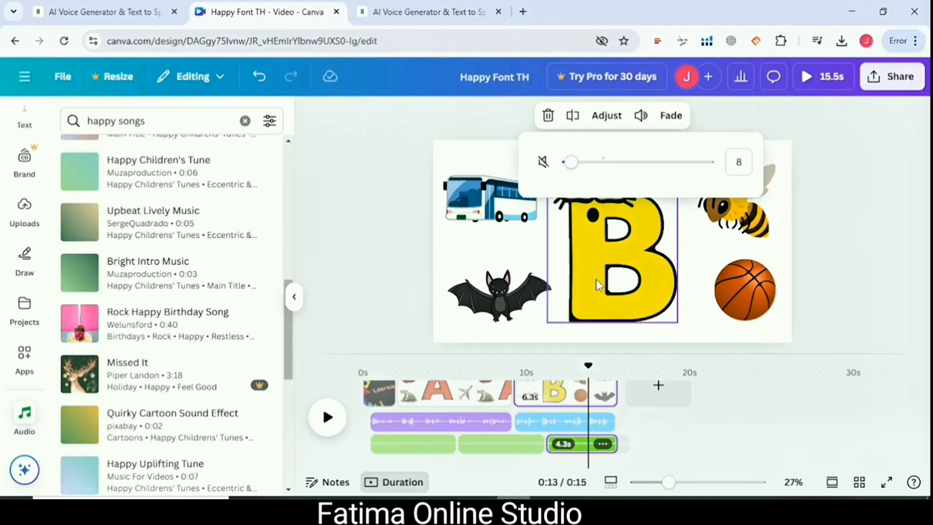
pyautogui.click(367, 430)
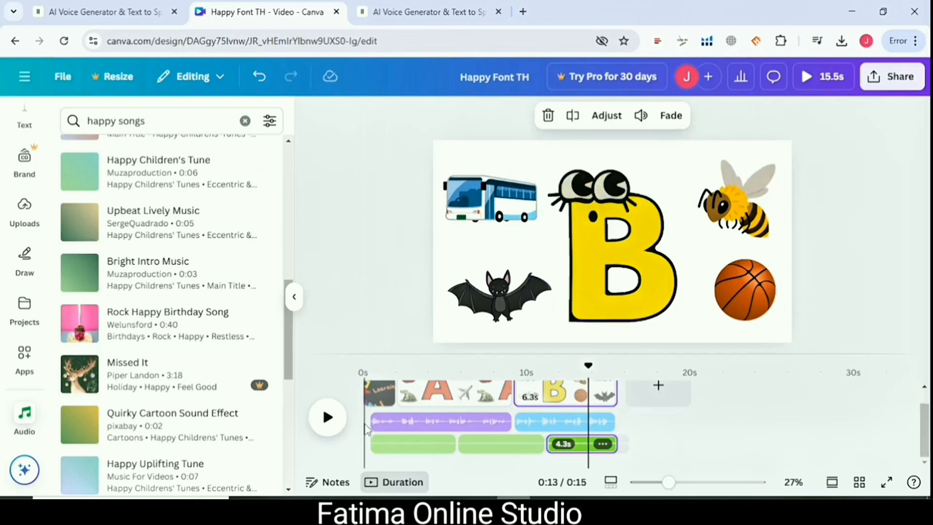
# Play the whole video from the title page to check the balance between music and voiceovers
pyautogui.click(374, 439)
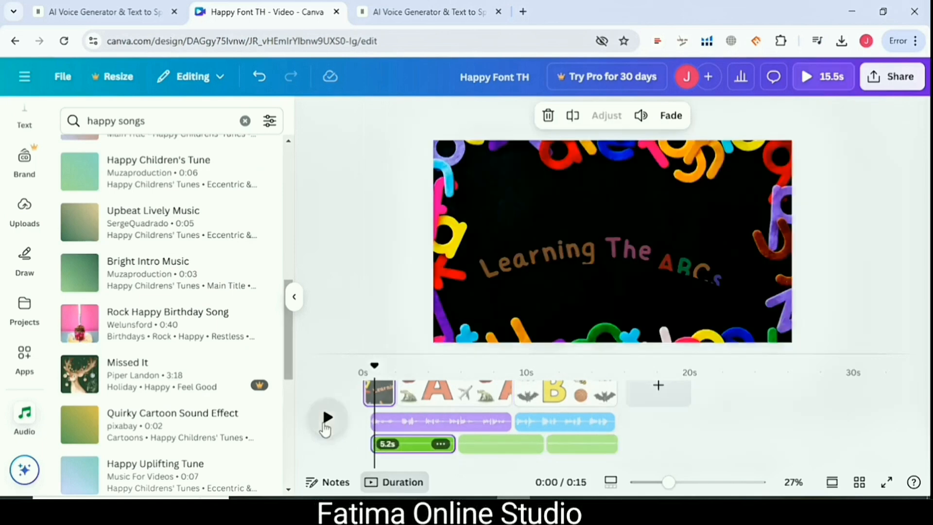
pyautogui.click(326, 419)
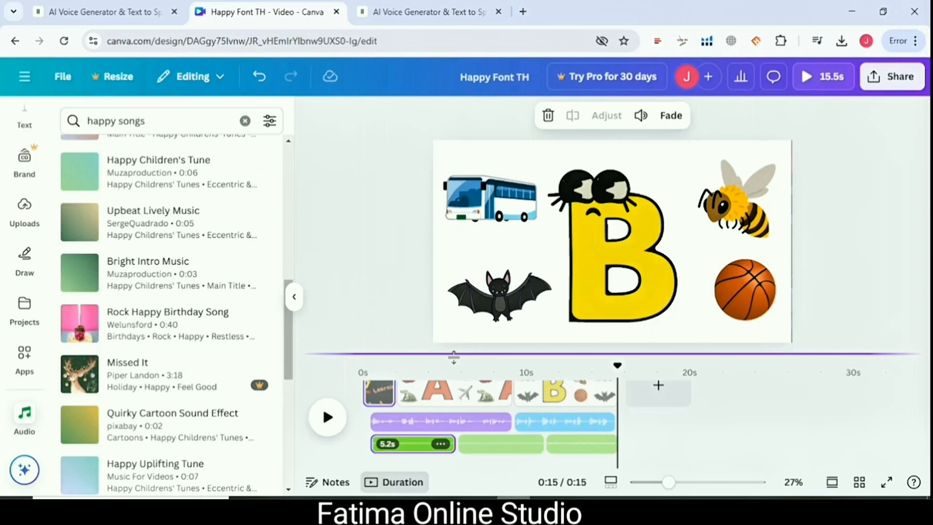
# Try raising the volume of the last background music clip to 340
pyautogui.click(571, 448)
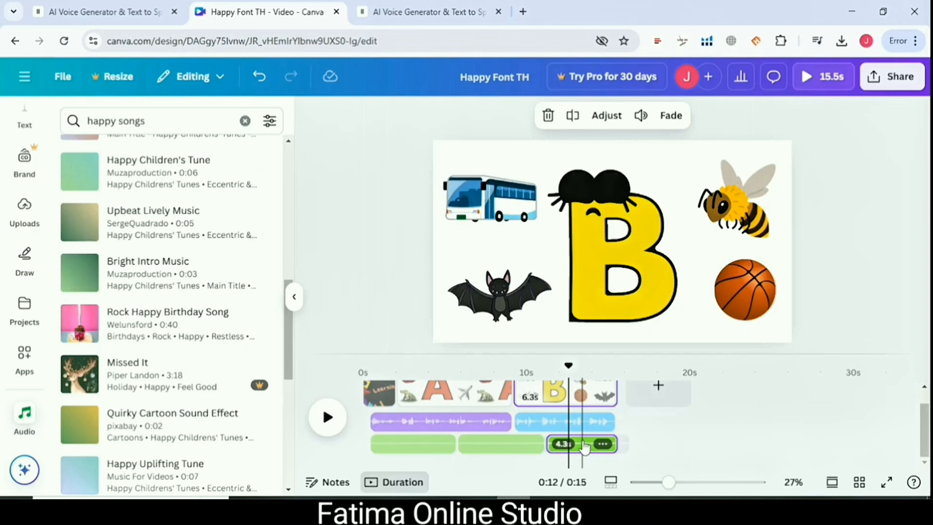
pyautogui.click(641, 116)
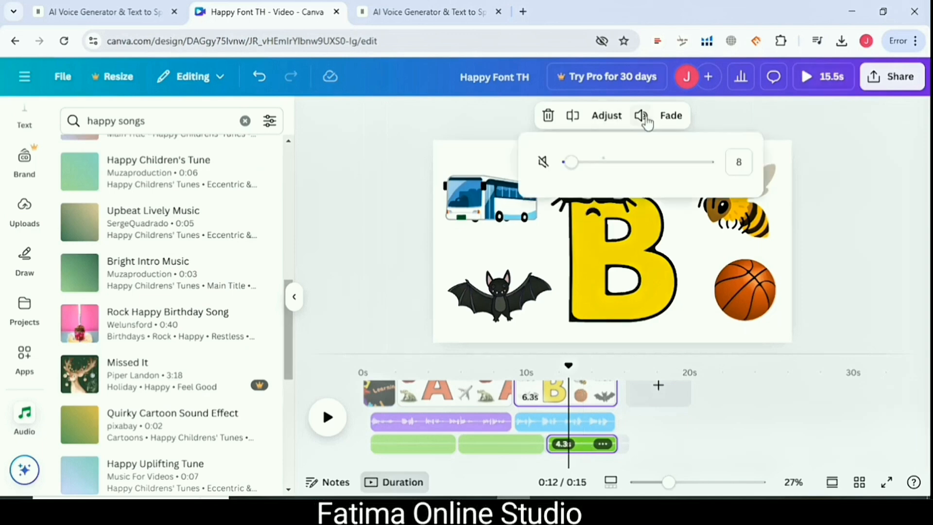
pyautogui.moveTo(571, 162); pyautogui.dragTo(690, 189)
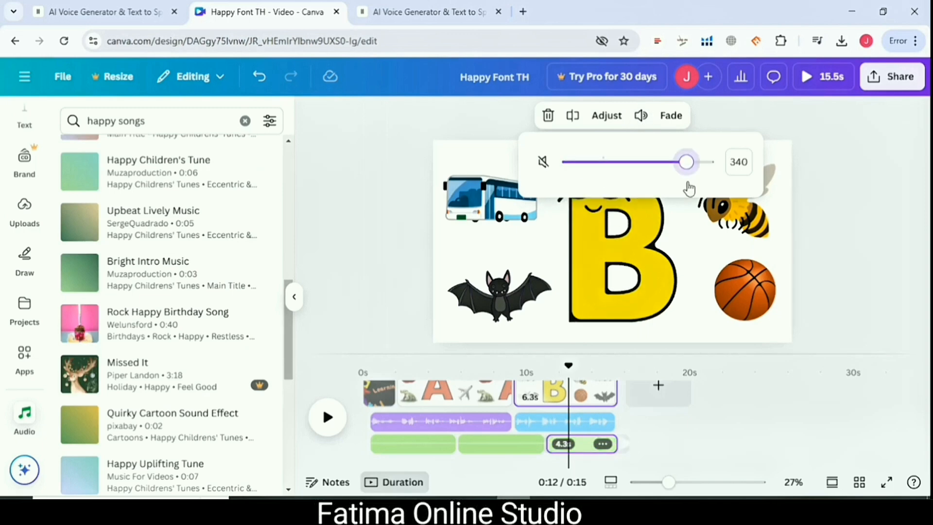
pyautogui.click(688, 319)
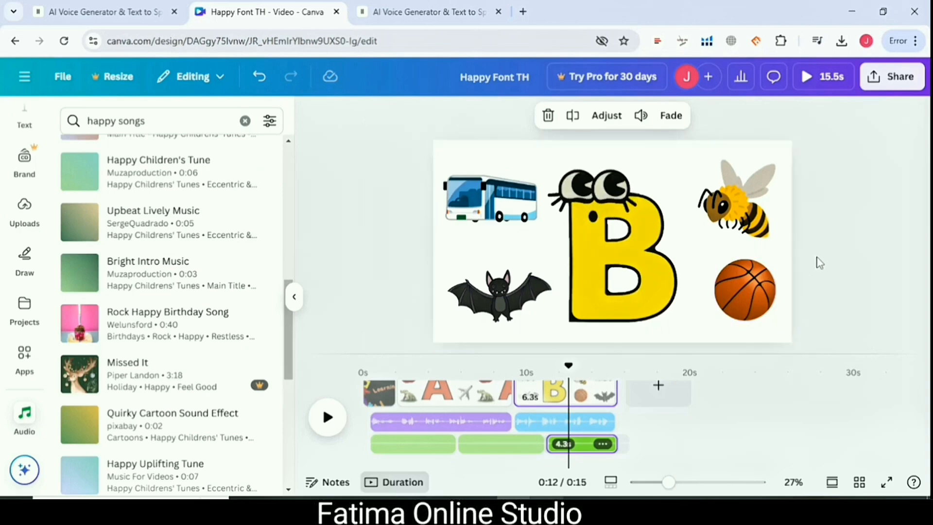
# Download pages 1–3 of the design as an MP4 video at 1080p quality
pyautogui.click(901, 78)
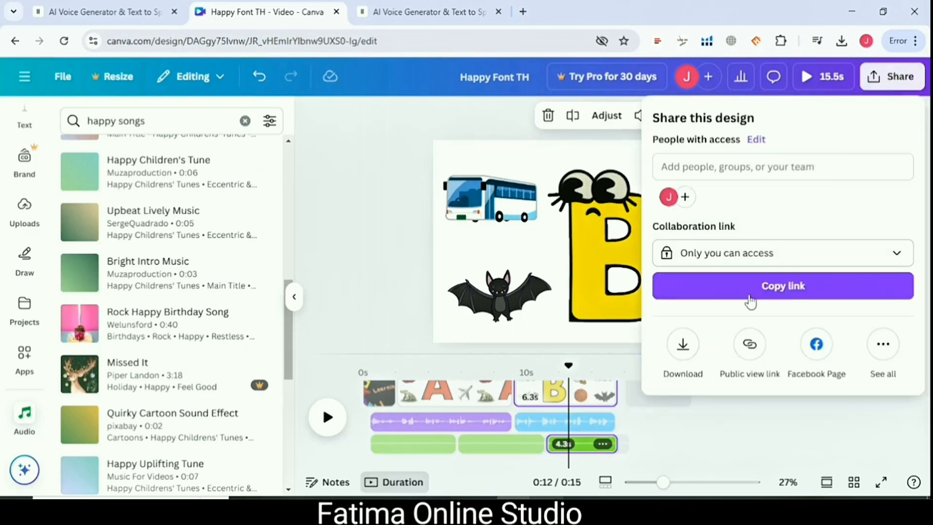
pyautogui.click(684, 346)
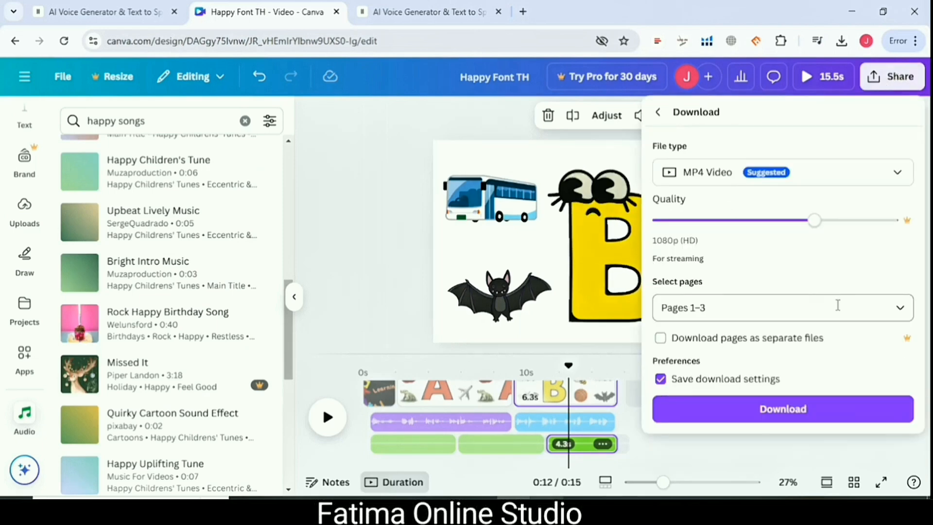
pyautogui.click(773, 411)
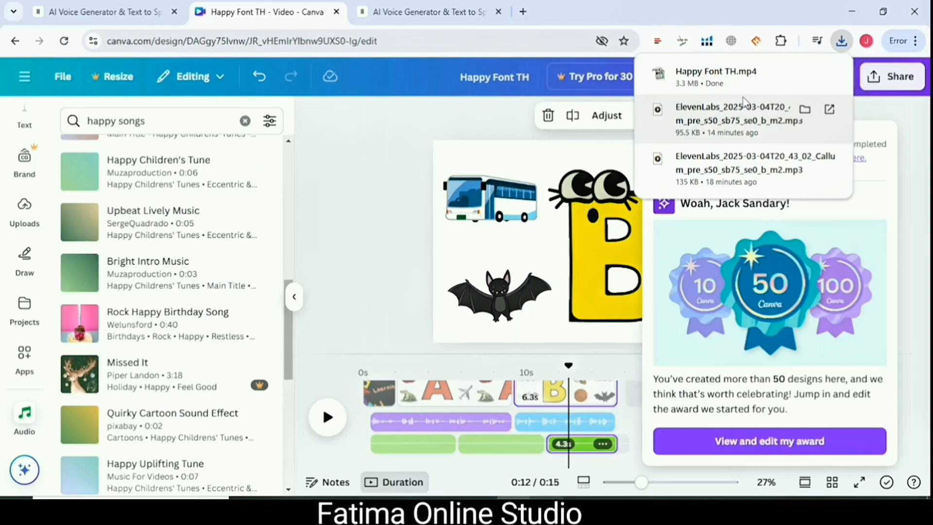
# Open the downloaded Happy Font TH.mp4 in the media player and watch it full screen
pyautogui.click(742, 90)
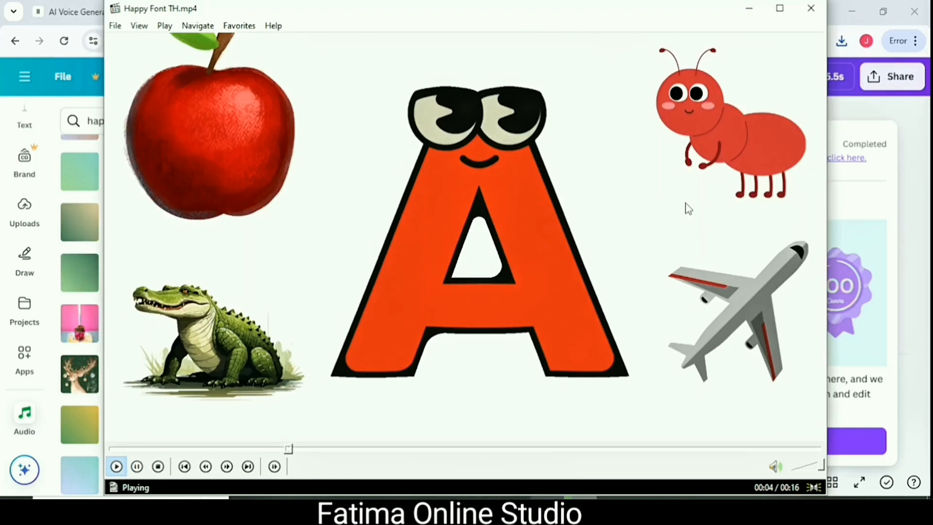
pyautogui.doubleClick(688, 208)
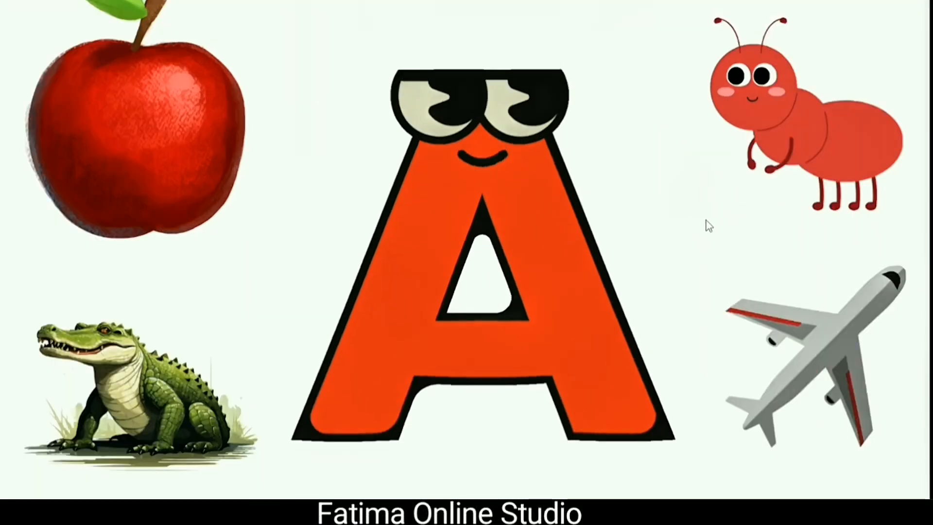